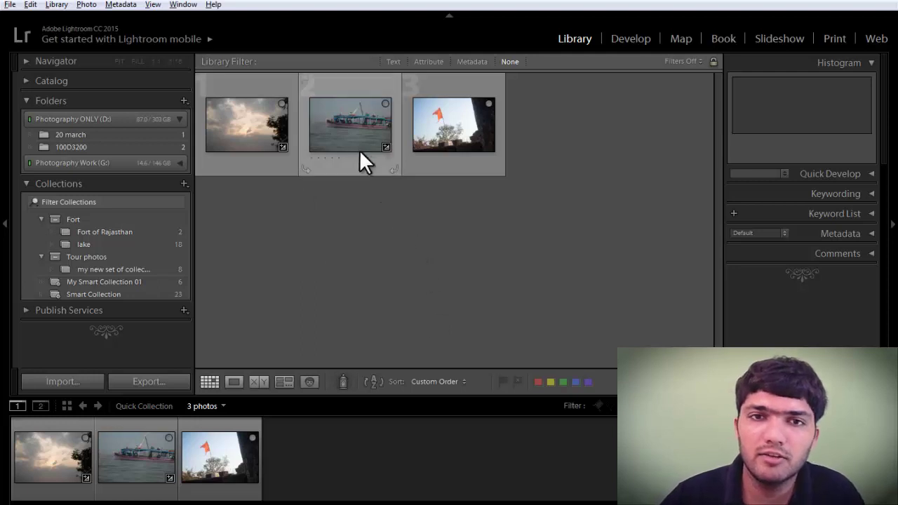
- Open the boat photo DSC_8546.NEF in the Develop module, with the Basic panel collapsed and re-expanded
{"action": "left_click", "coordinate": [336, 148]}
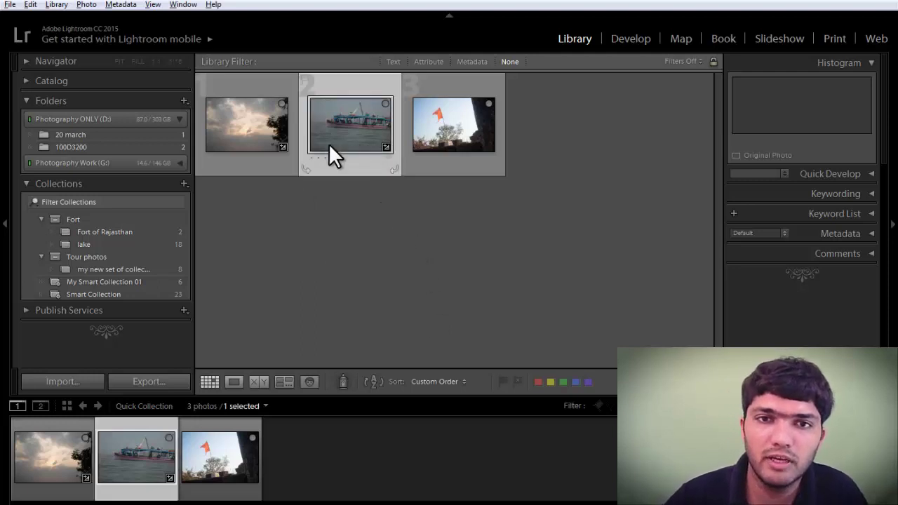
{"action": "left_click", "coordinate": [621, 43]}
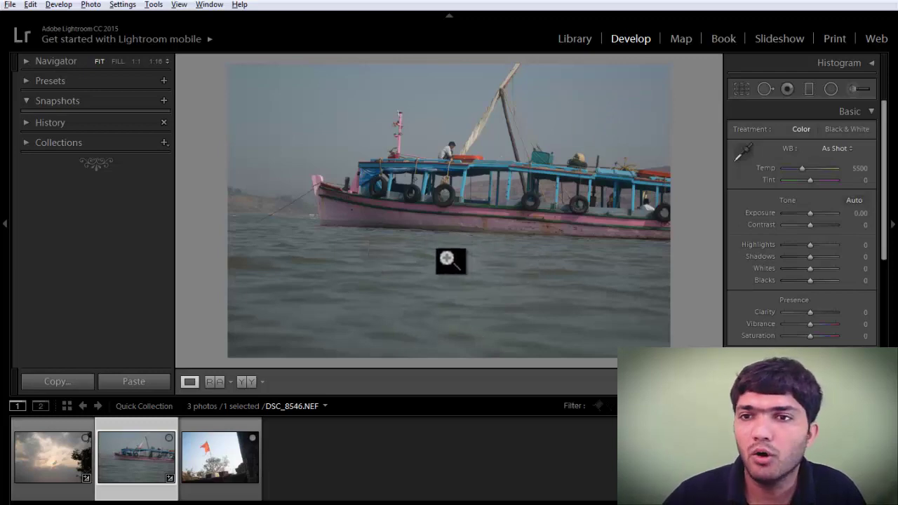
{"action": "left_click", "coordinate": [860, 106]}
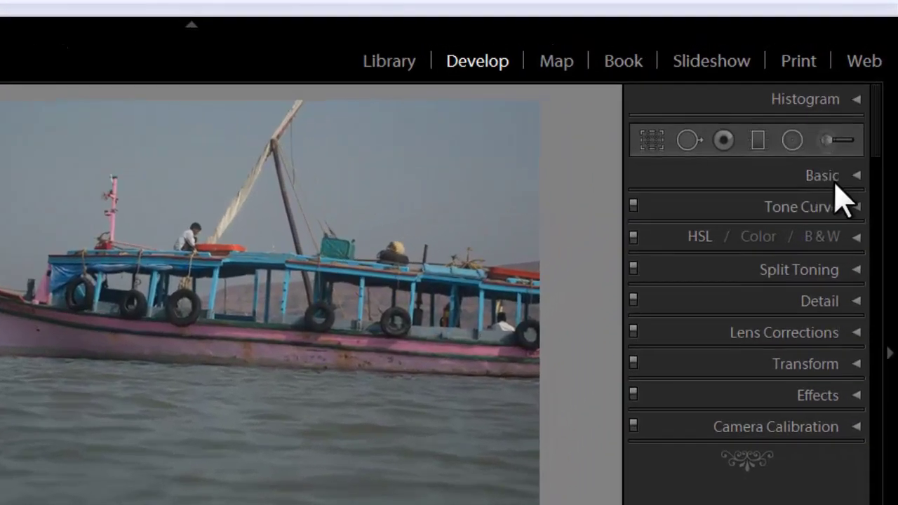
{"action": "left_click", "coordinate": [835, 184]}
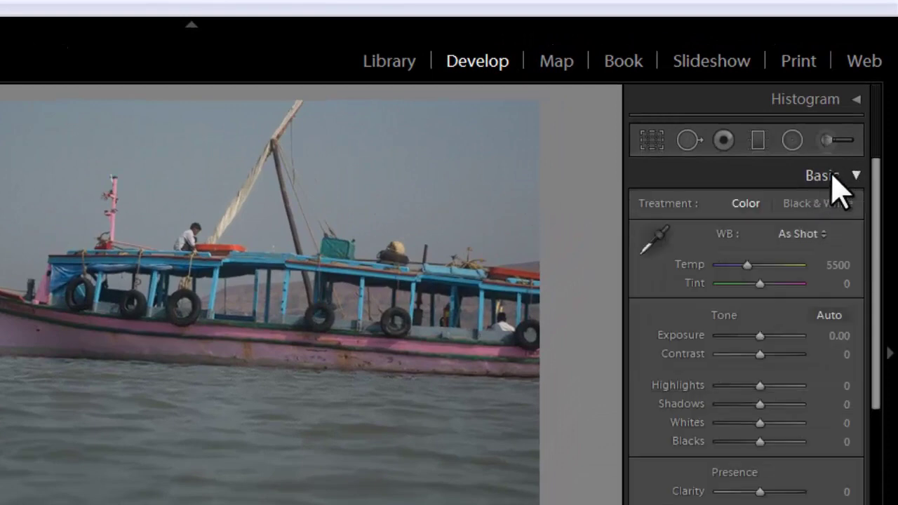
{"action": "left_click", "coordinate": [838, 188]}
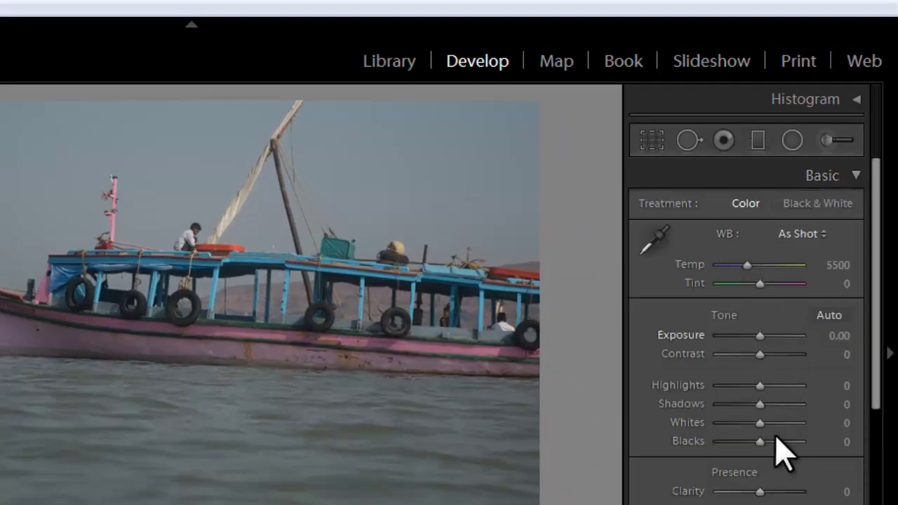
{"action": "left_click", "coordinate": [838, 181]}
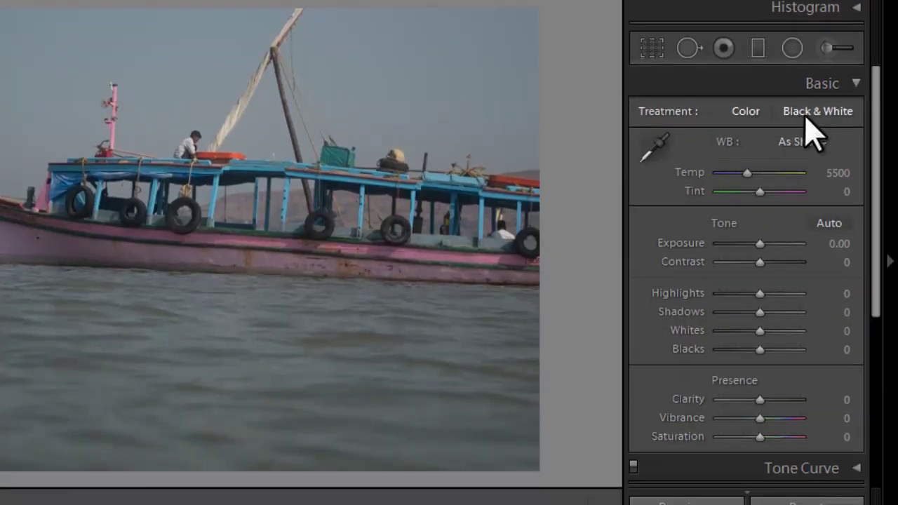
{"action": "left_click", "coordinate": [808, 114]}
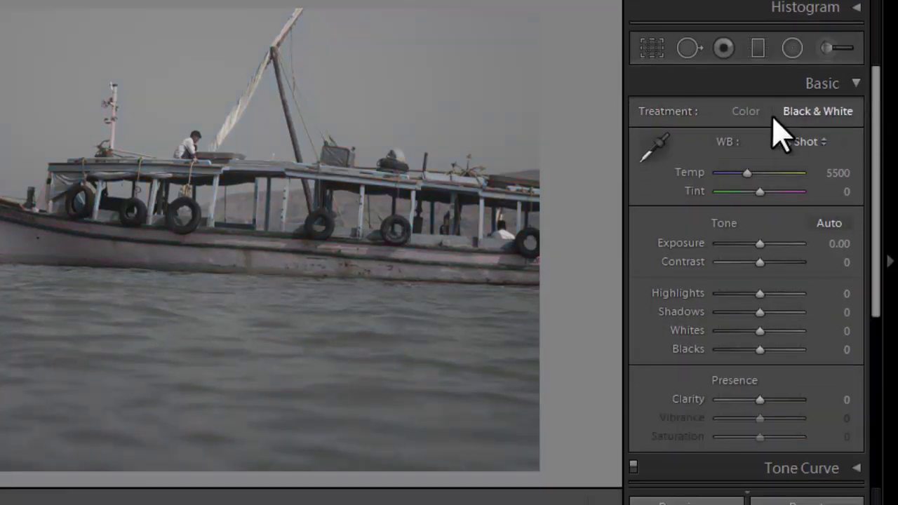
{"action": "left_click", "coordinate": [746, 114]}
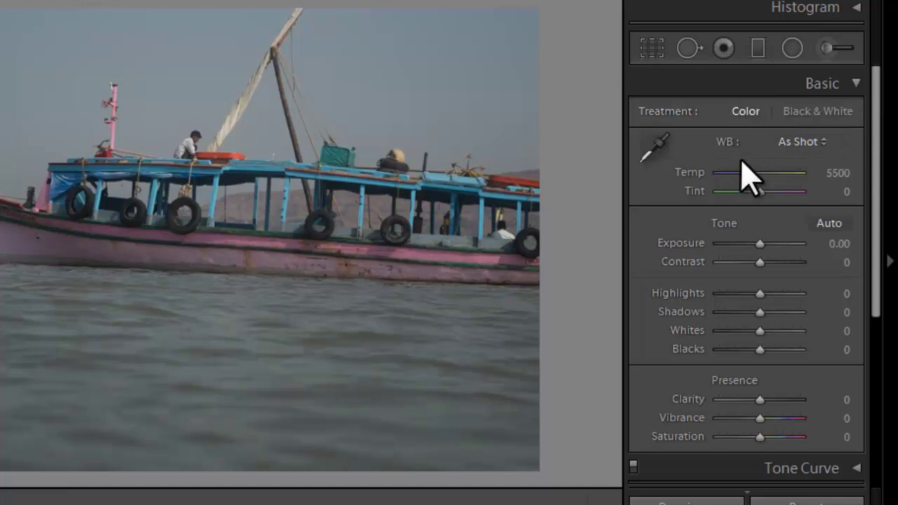
{"action": "scroll", "coordinate": [743, 392], "scroll_direction": "down", "scroll_amount": 3}
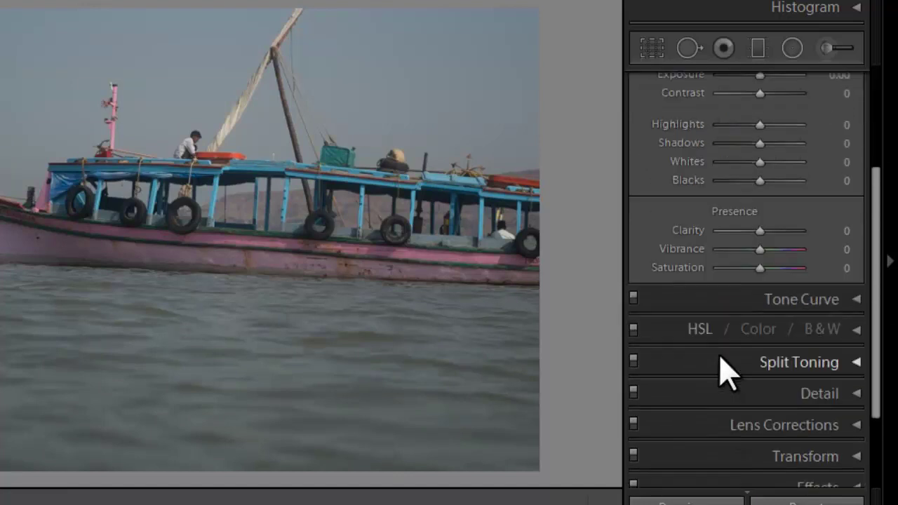
{"action": "scroll", "coordinate": [724, 371], "scroll_direction": "up", "scroll_amount": 2}
{"action": "scroll", "coordinate": [724, 393], "scroll_direction": "up", "scroll_amount": 2}
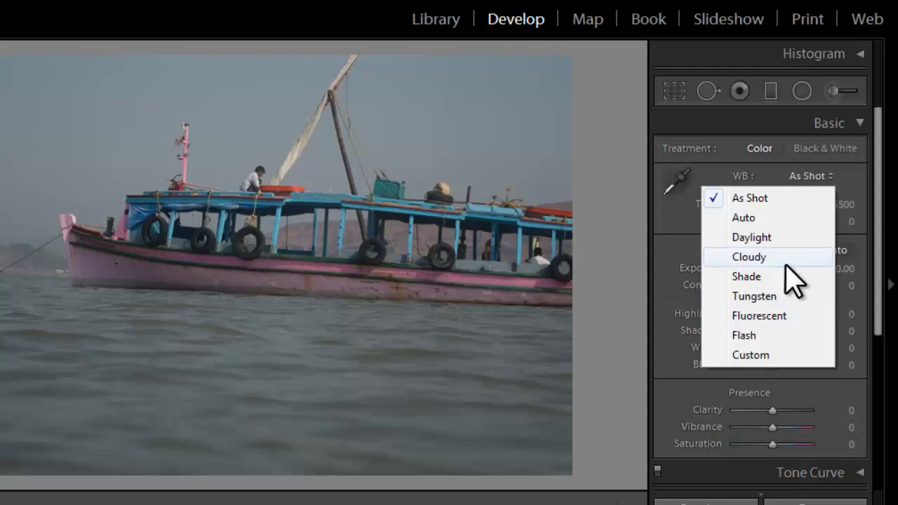
- Apply the Daylight white balance preset to the boat photo, then return to the Library grid
{"action": "left_click", "coordinate": [749, 244]}
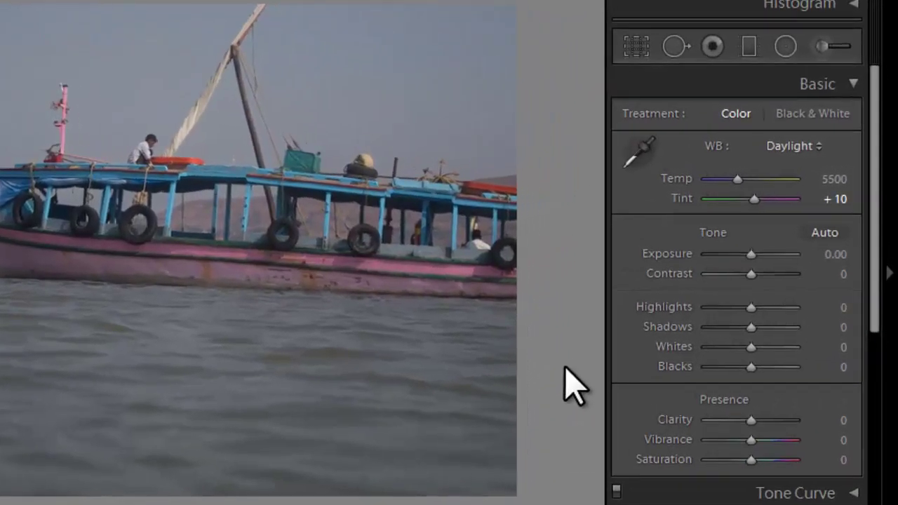
{"action": "left_click", "coordinate": [813, 149]}
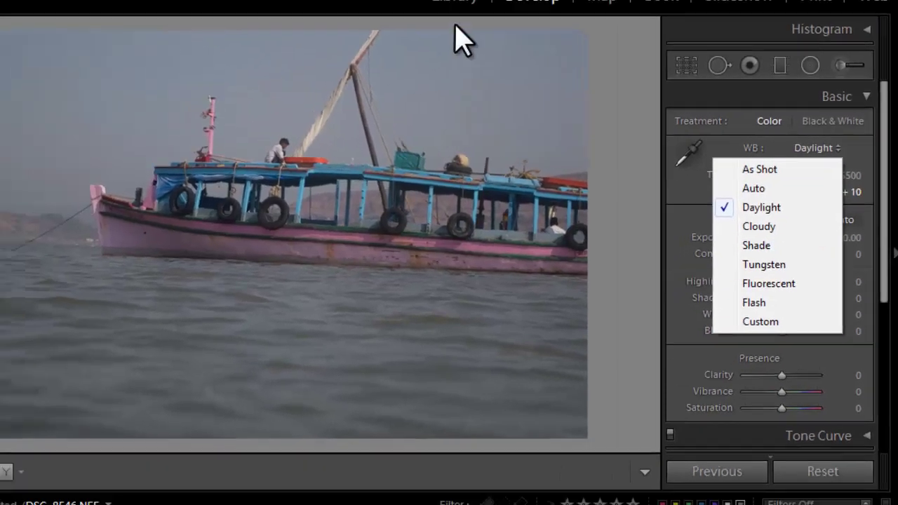
{"action": "left_click", "coordinate": [566, 35]}
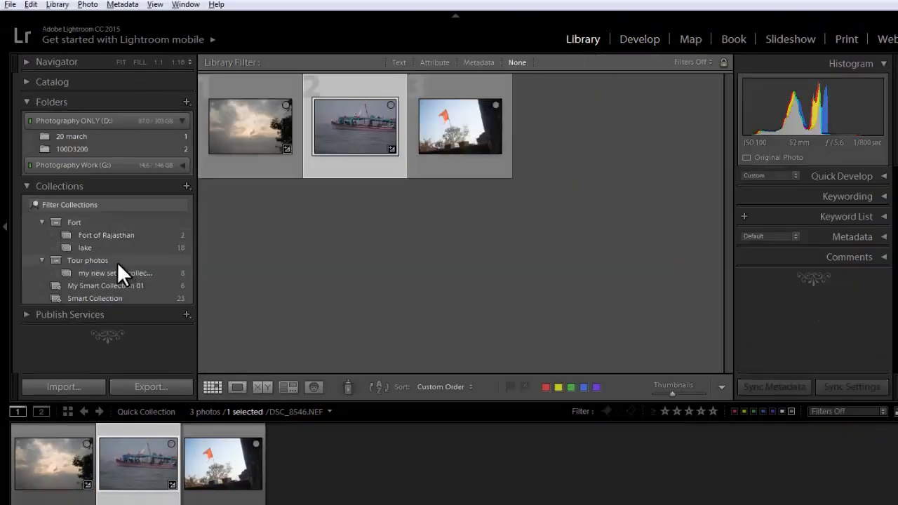
- View the Fort of Rajasthan lake photo in Develop and check its white balance presets
{"action": "left_click", "coordinate": [100, 247]}
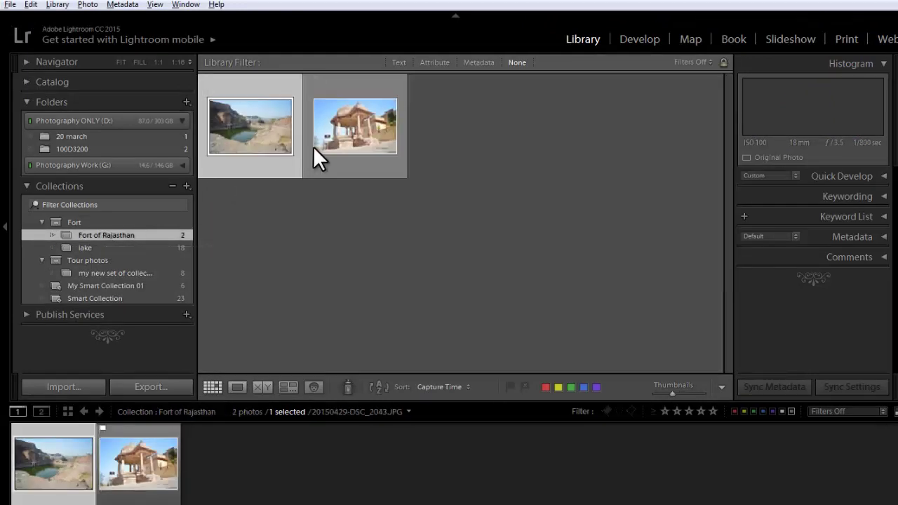
{"action": "left_click", "coordinate": [645, 40]}
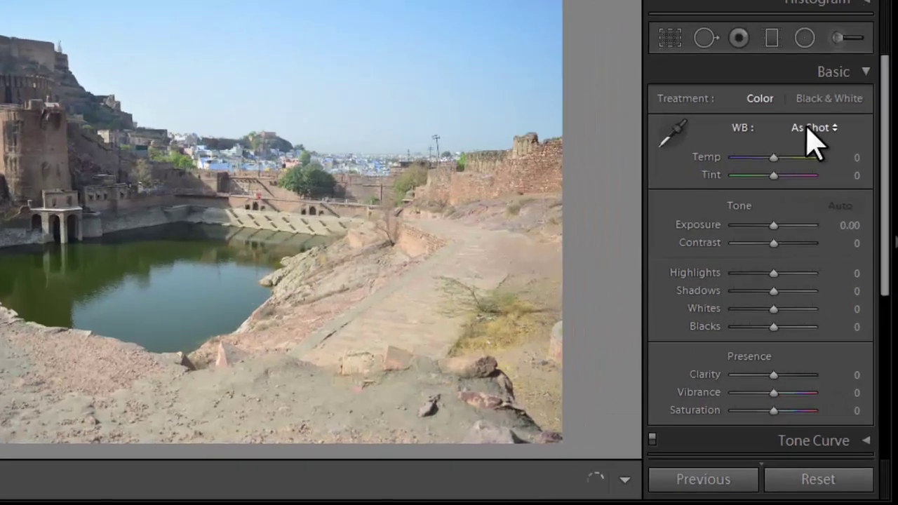
{"action": "left_click", "coordinate": [846, 152]}
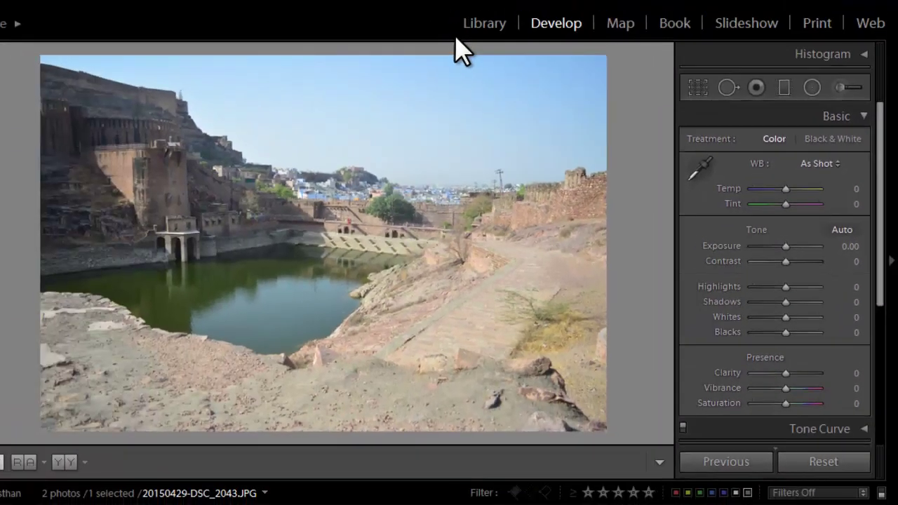
{"action": "left_click", "coordinate": [484, 24]}
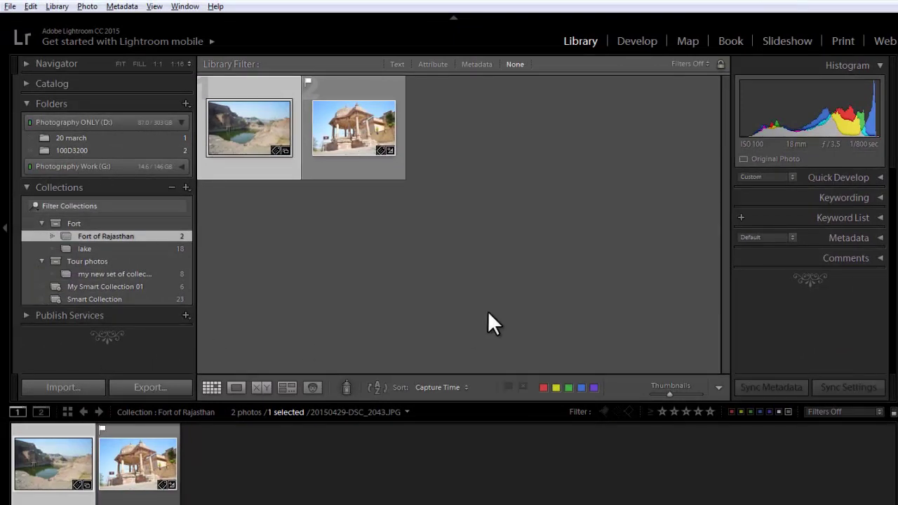
- Switch back to the Quick Collection and load the boat photo in Develop
{"action": "key", "text": "ctrl+b"}
{"action": "left_click", "coordinate": [637, 42]}
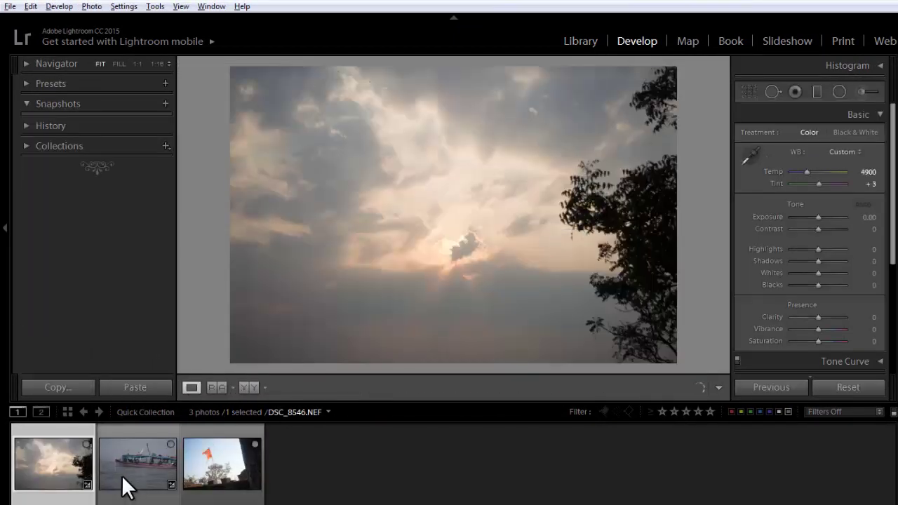
{"action": "left_click", "coordinate": [128, 466]}
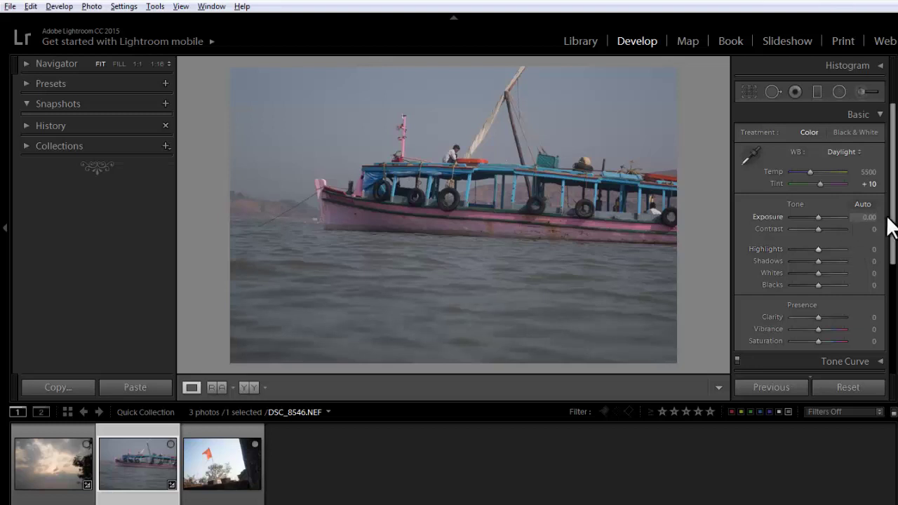
- Sample a neutral grey point with the White Balance Selector, giving Custom Temp 5000, Tint +4
{"action": "left_click", "coordinate": [856, 152]}
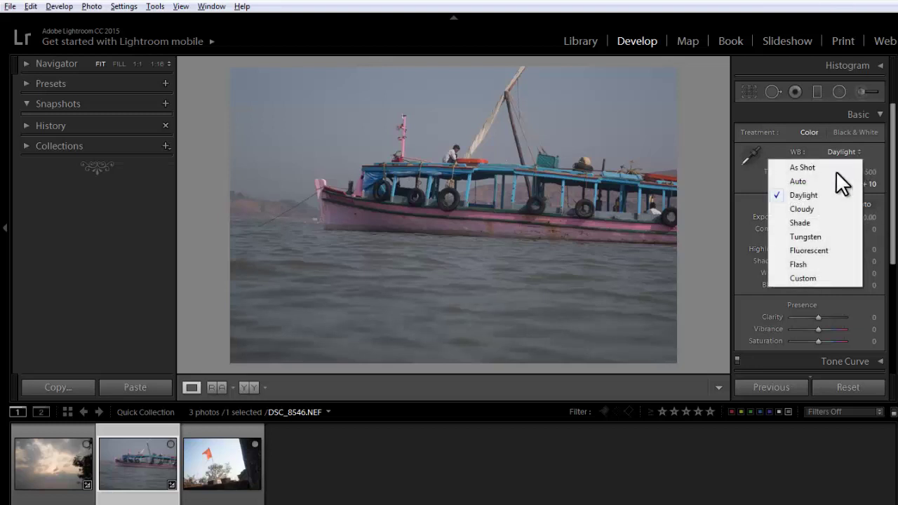
{"action": "left_click", "coordinate": [798, 149]}
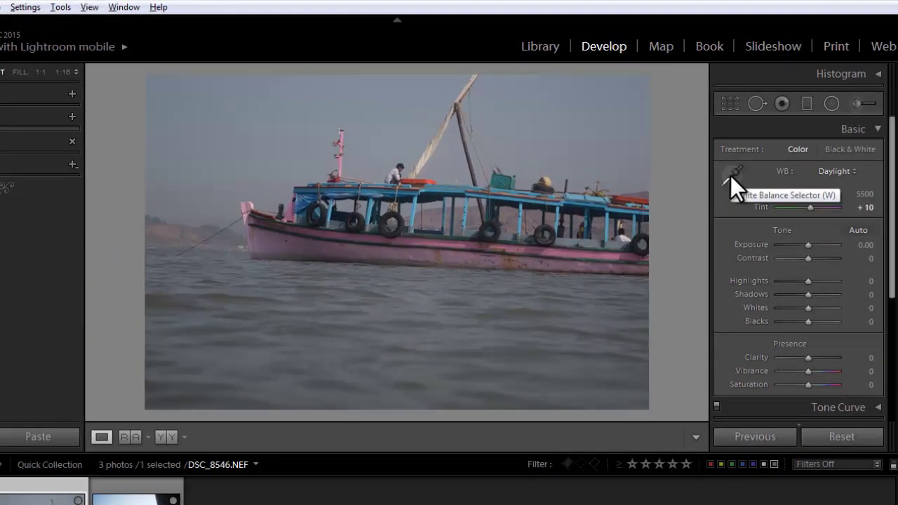
{"action": "left_click", "coordinate": [731, 174]}
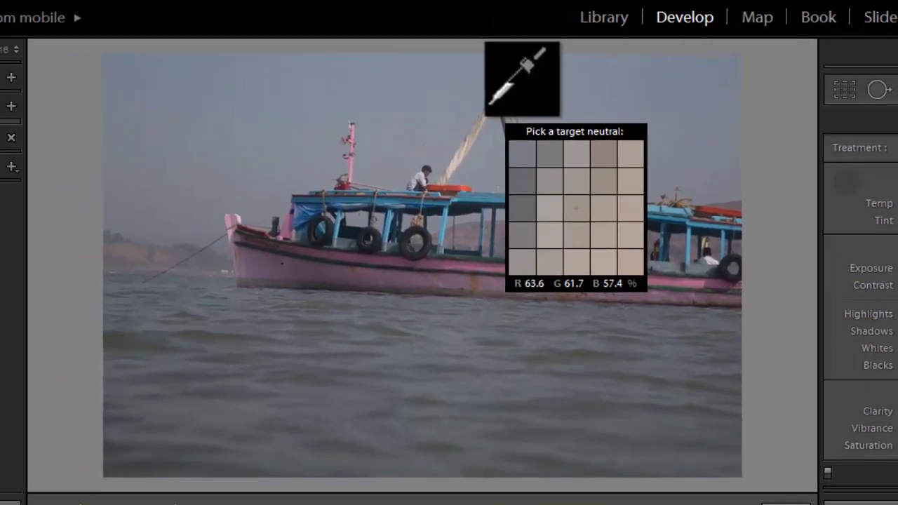
{"action": "left_click", "coordinate": [487, 109]}
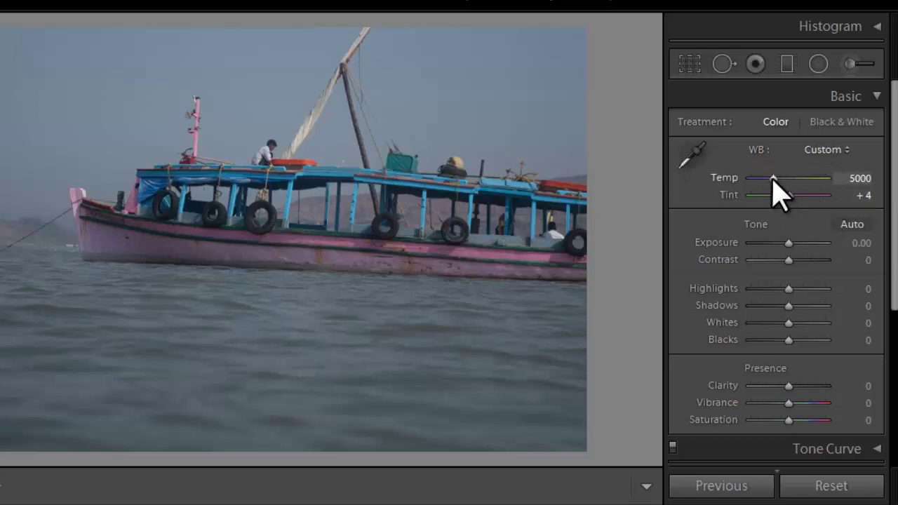
- Try a warmer Temp and undo it, push Tint to +75, then apply Auto tone
{"action": "mouse_move", "coordinate": [773, 179]}
{"action": "left_mouse_down"}
{"action": "mouse_move", "coordinate": [818, 179]}
{"action": "mouse_move", "coordinate": [753, 180]}
{"action": "mouse_move", "coordinate": [765, 179]}
{"action": "left_mouse_up"}
{"action": "key", "text": "ctrl+z"}
{"action": "mouse_move", "coordinate": [790, 197]}
{"action": "left_mouse_down"}
{"action": "mouse_move", "coordinate": [832, 206]}
{"action": "mouse_move", "coordinate": [778, 194]}
{"action": "mouse_move", "coordinate": [812, 199]}
{"action": "left_mouse_up"}
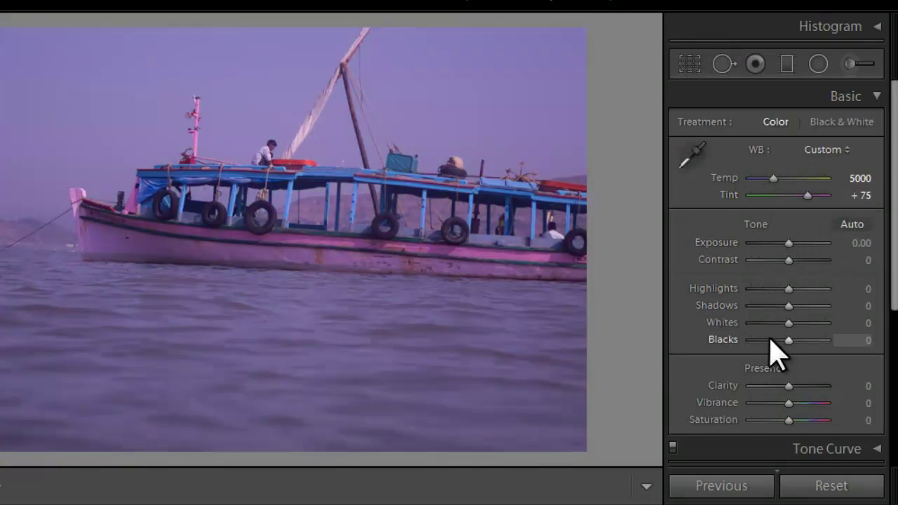
{"action": "left_click", "coordinate": [852, 225]}
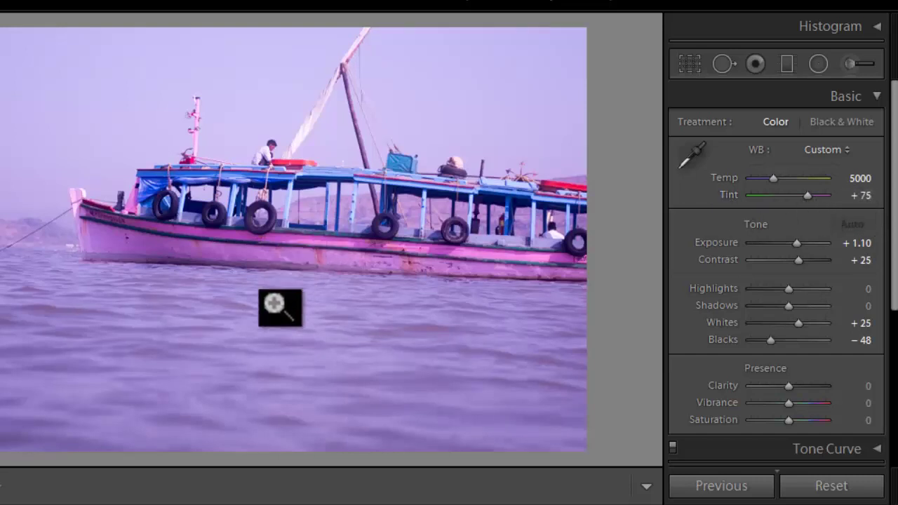
- Reset Tint to 0, reapply Auto tone, and raise Exposure to about +1.19
{"action": "double_click", "coordinate": [727, 195]}
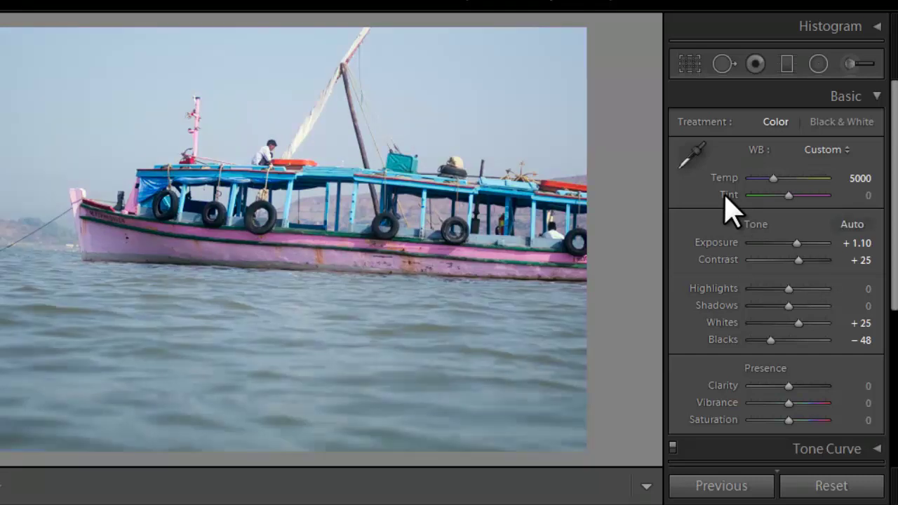
{"action": "left_click", "coordinate": [852, 225]}
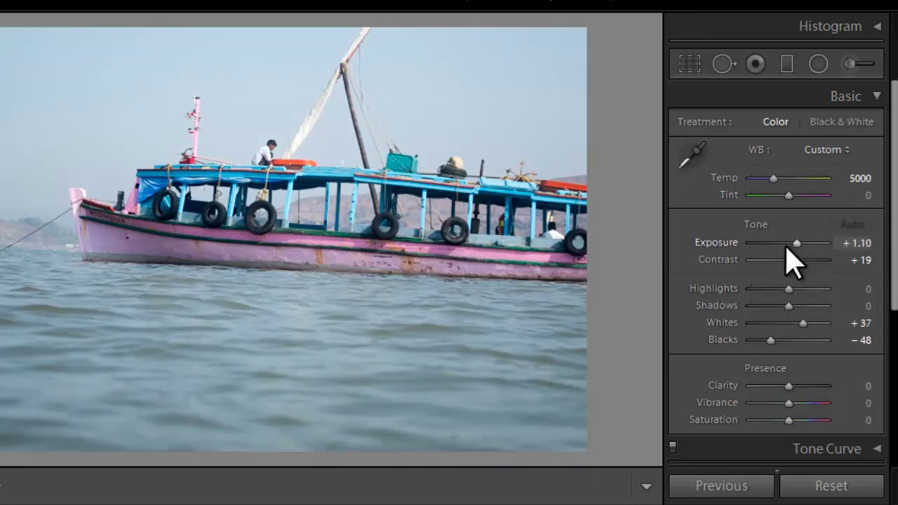
{"action": "mouse_move", "coordinate": [798, 246]}
{"action": "left_mouse_down"}
{"action": "mouse_move", "coordinate": [804, 262]}
{"action": "mouse_move", "coordinate": [792, 255]}
{"action": "mouse_move", "coordinate": [807, 264]}
{"action": "mouse_move", "coordinate": [755, 257]}
{"action": "mouse_move", "coordinate": [800, 271]}
{"action": "left_mouse_up"}
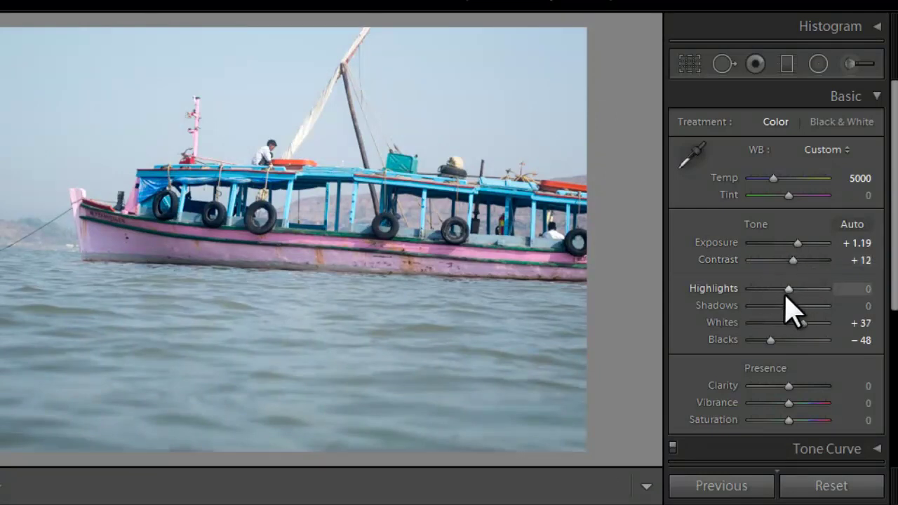
- Lower Highlights to −100, checking the sail at 1:1 and fit views
{"action": "left_click", "coordinate": [336, 140]}
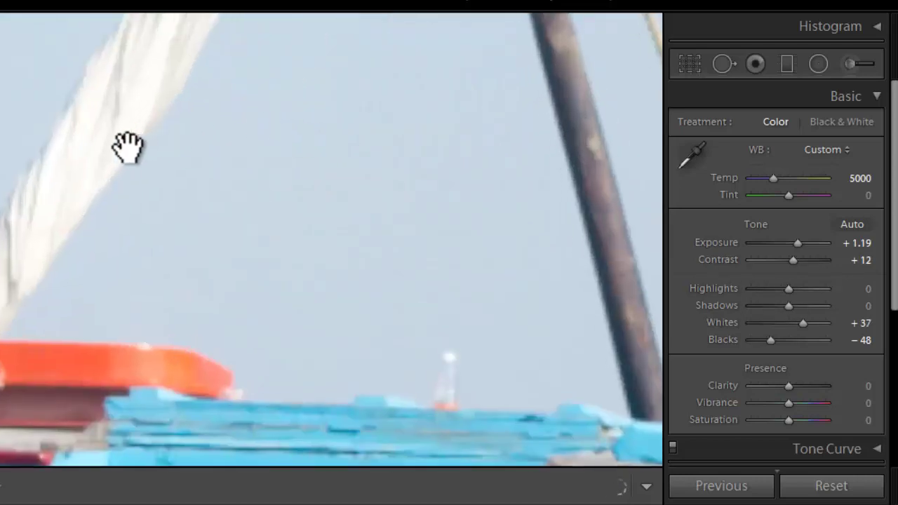
{"action": "mouse_move", "coordinate": [128, 146]}
{"action": "left_mouse_down"}
{"action": "mouse_move", "coordinate": [245, 285]}
{"action": "mouse_move", "coordinate": [224, 257]}
{"action": "left_mouse_up"}
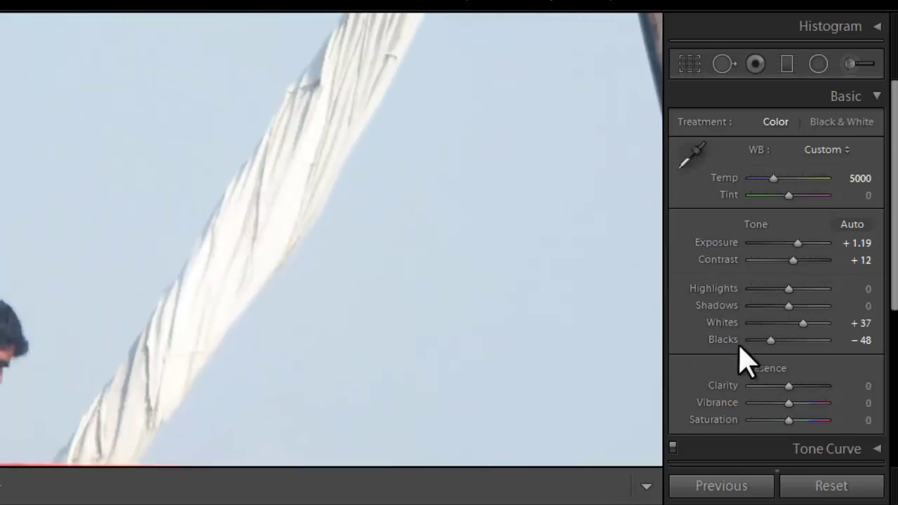
{"action": "mouse_move", "coordinate": [789, 289]}
{"action": "left_mouse_down"}
{"action": "mouse_move", "coordinate": [687, 301]}
{"action": "mouse_move", "coordinate": [779, 315]}
{"action": "mouse_move", "coordinate": [846, 308]}
{"action": "mouse_move", "coordinate": [841, 301]}
{"action": "left_mouse_up"}
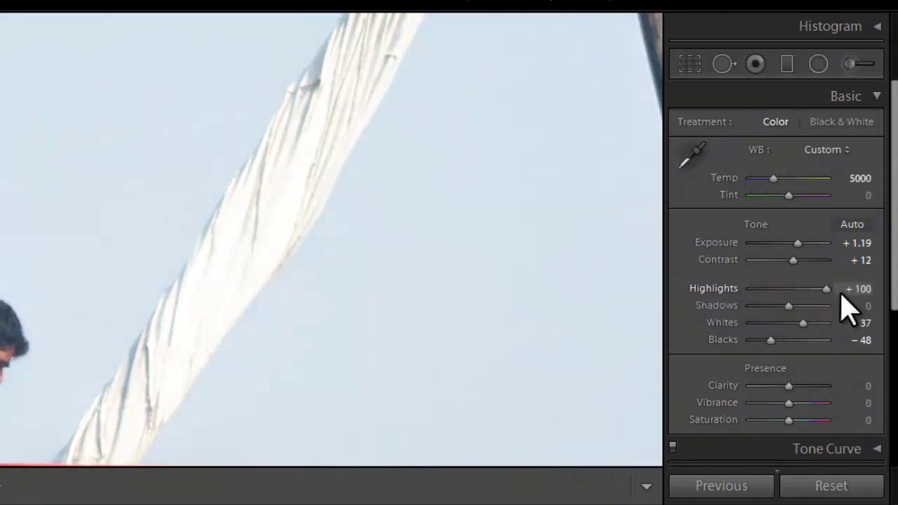
{"action": "left_click", "coordinate": [484, 239]}
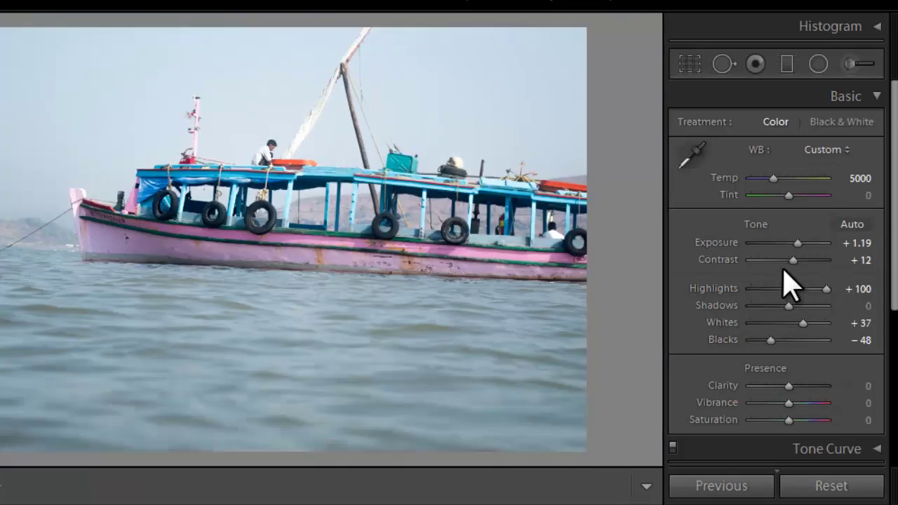
{"action": "left_click_drag", "start_coordinate": [762, 288], "coordinate": [731, 298]}
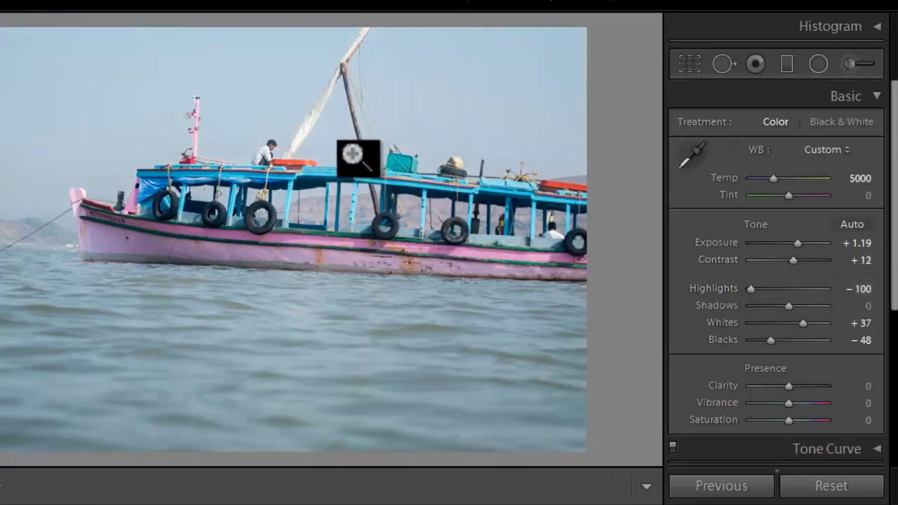
{"action": "left_click", "coordinate": [309, 130]}
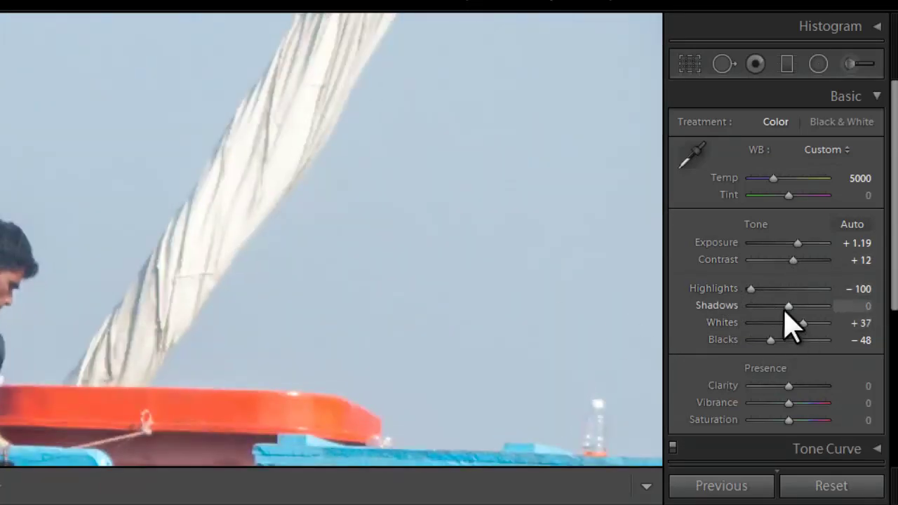
- Set Shadows to +100 after comparing −100 on the tires at 1:1, then adjust Whites
{"action": "left_click", "coordinate": [165, 234]}
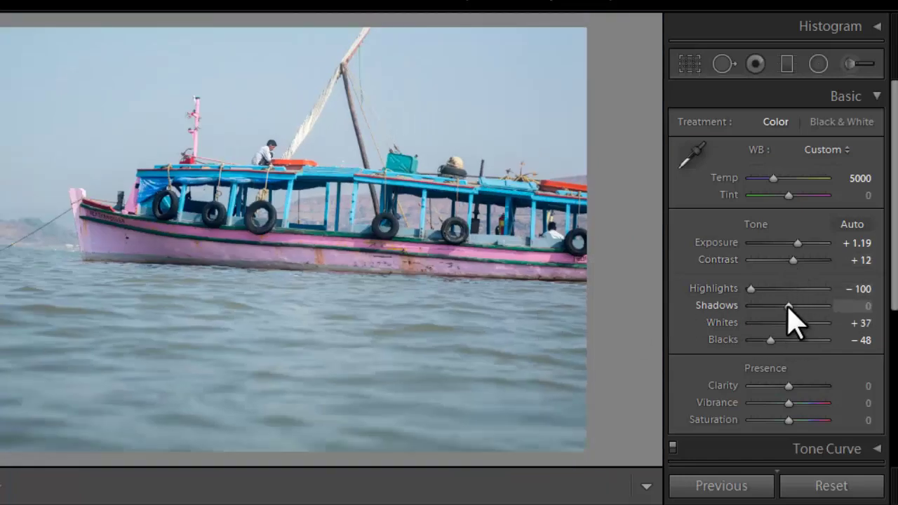
{"action": "mouse_move", "coordinate": [788, 305]}
{"action": "left_mouse_down"}
{"action": "mouse_move", "coordinate": [707, 309]}
{"action": "mouse_move", "coordinate": [745, 309]}
{"action": "mouse_move", "coordinate": [718, 301]}
{"action": "mouse_move", "coordinate": [824, 319]}
{"action": "mouse_move", "coordinate": [857, 315]}
{"action": "mouse_move", "coordinate": [842, 324]}
{"action": "left_mouse_up"}
{"action": "left_click", "coordinate": [748, 306]}
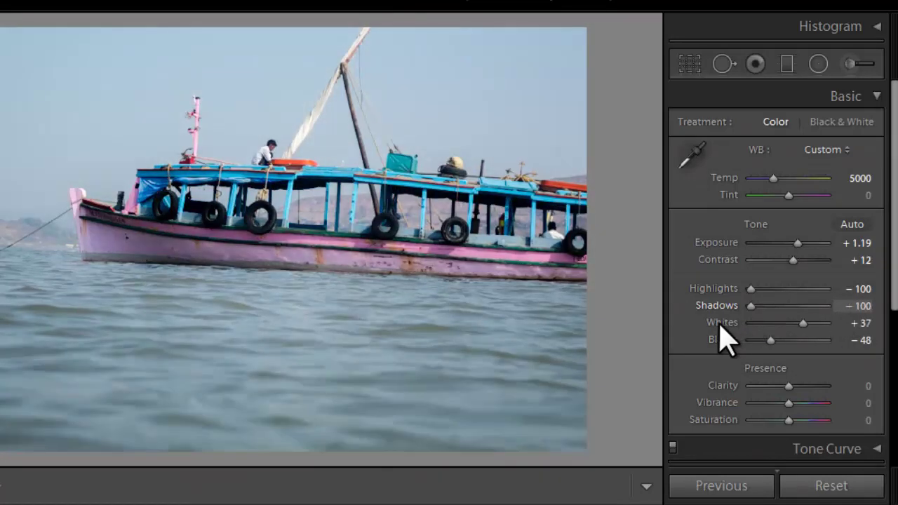
{"action": "left_click", "coordinate": [158, 205]}
{"action": "left_click_drag", "start_coordinate": [467, 242], "coordinate": [320, 271]}
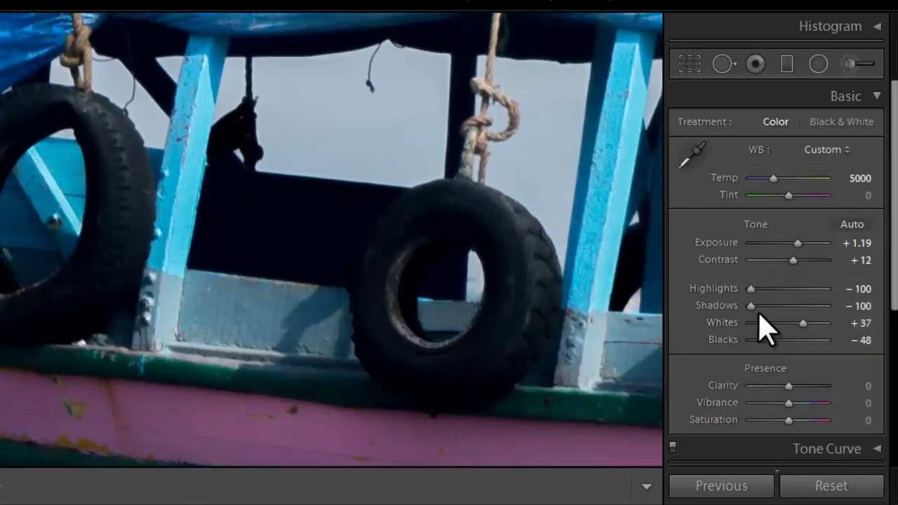
{"action": "mouse_move", "coordinate": [750, 306]}
{"action": "left_mouse_down"}
{"action": "mouse_move", "coordinate": [825, 315]}
{"action": "mouse_move", "coordinate": [862, 309]}
{"action": "left_mouse_up"}
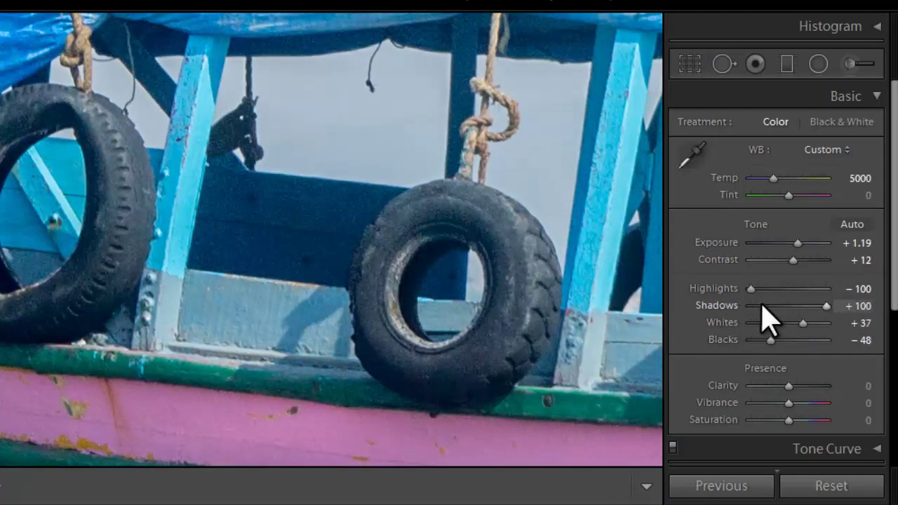
{"action": "left_click", "coordinate": [401, 267]}
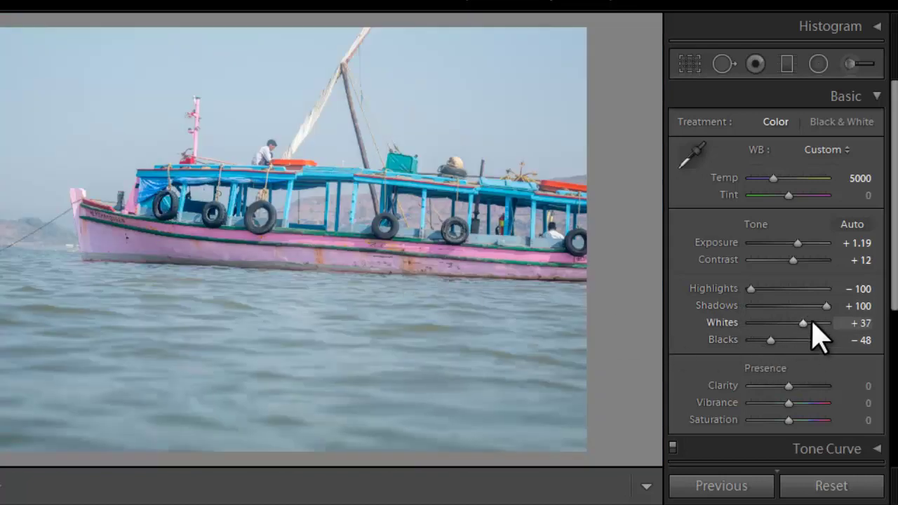
{"action": "mouse_move", "coordinate": [803, 324]}
{"action": "left_mouse_down"}
{"action": "mouse_move", "coordinate": [832, 324]}
{"action": "mouse_move", "coordinate": [735, 328]}
{"action": "mouse_move", "coordinate": [788, 323]}
{"action": "left_mouse_up"}
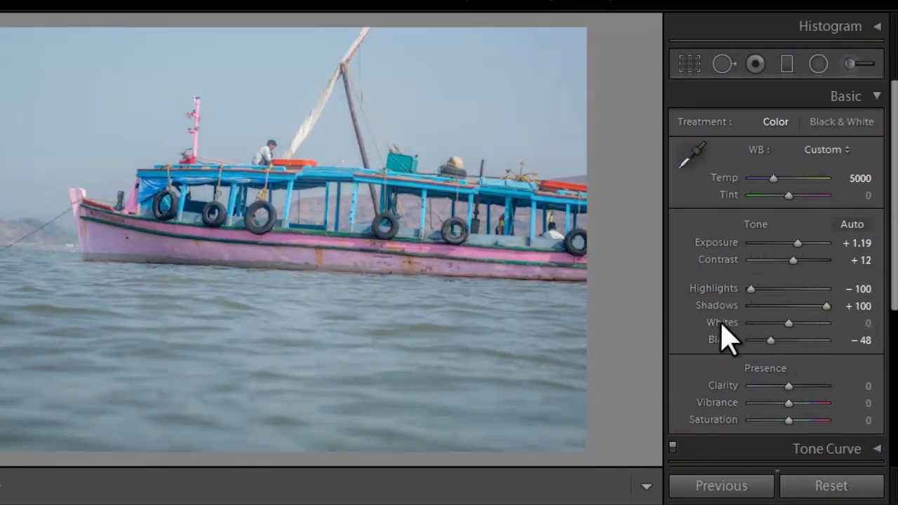
- Bring Whites back to 0, Blacks to −67 and Contrast up to +48
{"action": "mouse_move", "coordinate": [784, 323]}
{"action": "left_mouse_down"}
{"action": "mouse_move", "coordinate": [770, 324]}
{"action": "mouse_move", "coordinate": [831, 344]}
{"action": "mouse_move", "coordinate": [757, 354]}
{"action": "mouse_move", "coordinate": [754, 343]}
{"action": "mouse_move", "coordinate": [776, 348]}
{"action": "mouse_move", "coordinate": [764, 342]}
{"action": "left_mouse_up"}
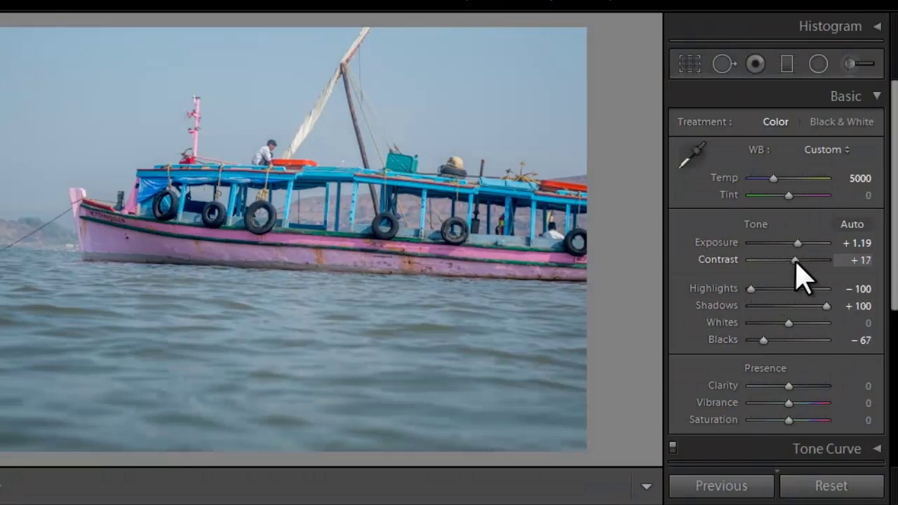
{"action": "left_click_drag", "start_coordinate": [801, 270], "coordinate": [806, 270]}
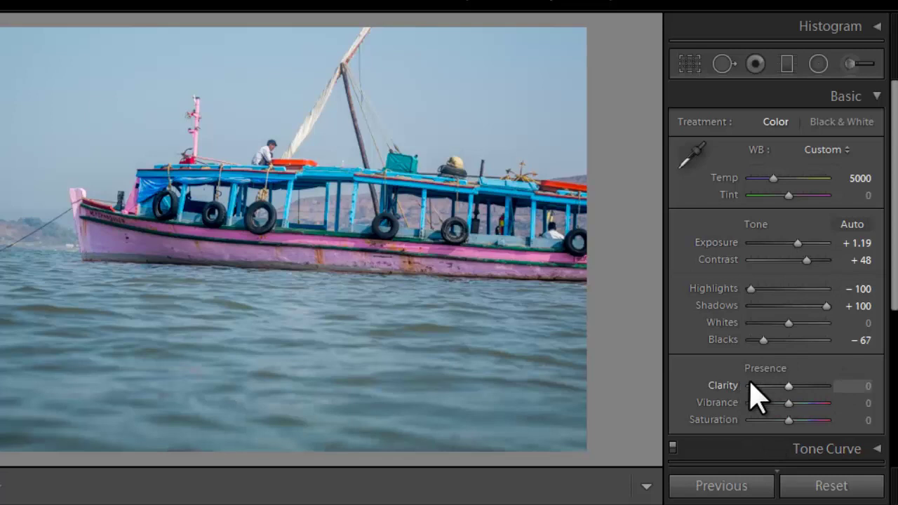
- Preview Clarity at −100, then set it to +100 on the boat photo
{"action": "left_click_drag", "start_coordinate": [786, 388], "coordinate": [741, 392]}
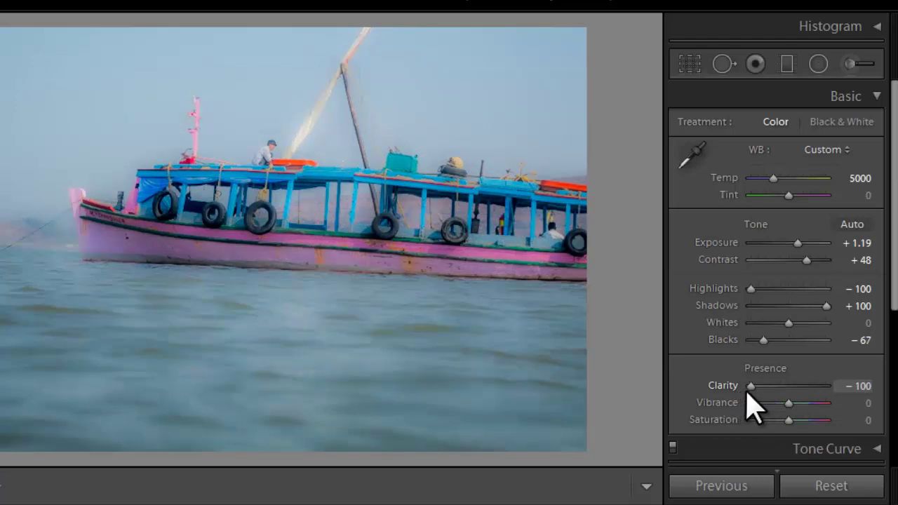
{"action": "mouse_move", "coordinate": [747, 391]}
{"action": "left_mouse_down"}
{"action": "mouse_move", "coordinate": [820, 383]}
{"action": "mouse_move", "coordinate": [781, 390]}
{"action": "mouse_move", "coordinate": [833, 397]}
{"action": "left_mouse_up"}
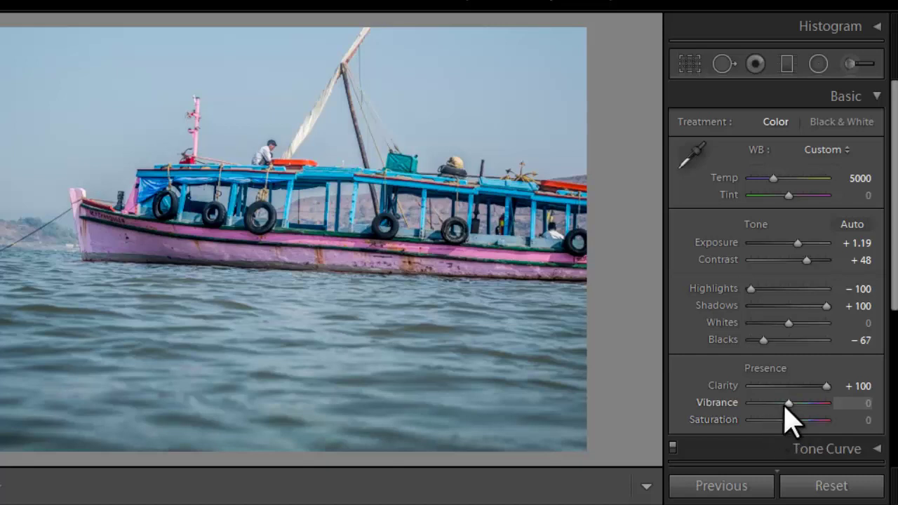
- Try the boat photo's Vibrance and Saturation at their extremes, undoing each change
{"action": "left_click_drag", "start_coordinate": [787, 405], "coordinate": [818, 406]}
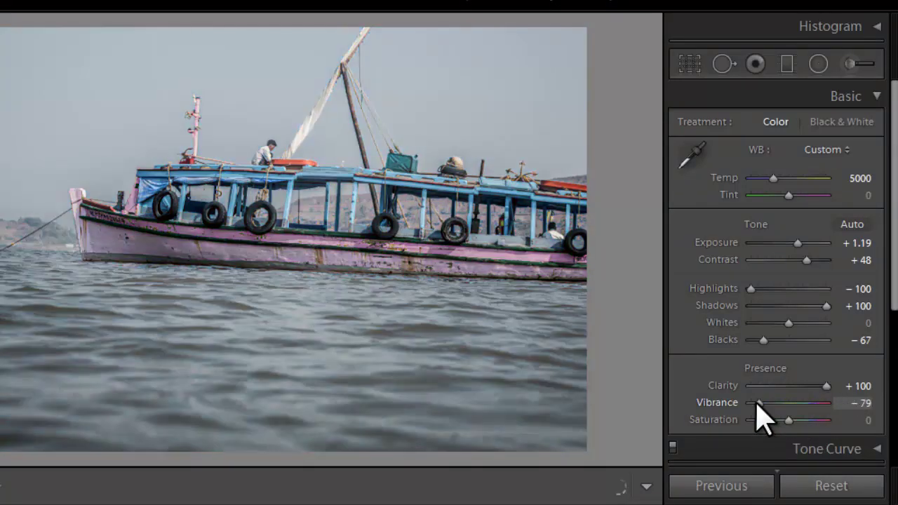
{"action": "mouse_move", "coordinate": [818, 404]}
{"action": "left_mouse_down"}
{"action": "mouse_move", "coordinate": [802, 404]}
{"action": "mouse_move", "coordinate": [833, 407]}
{"action": "left_mouse_up"}
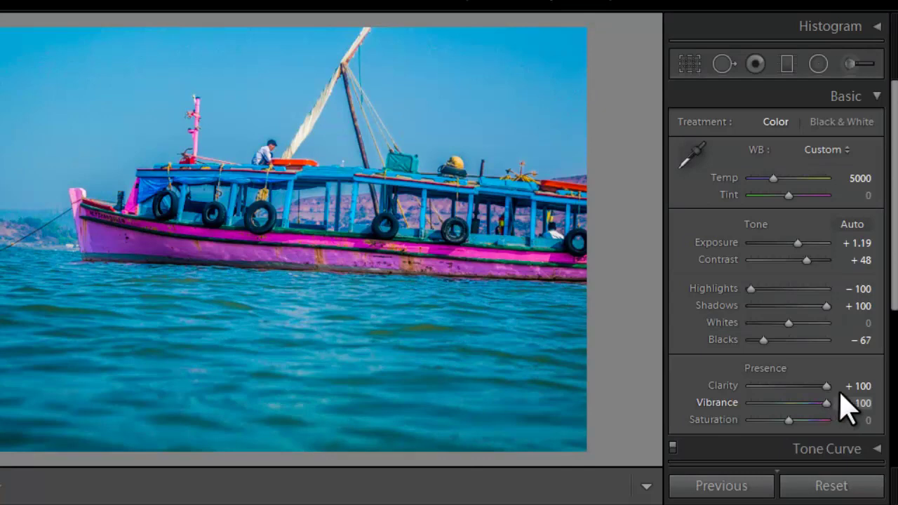
{"action": "key", "text": "ctrl+z"}
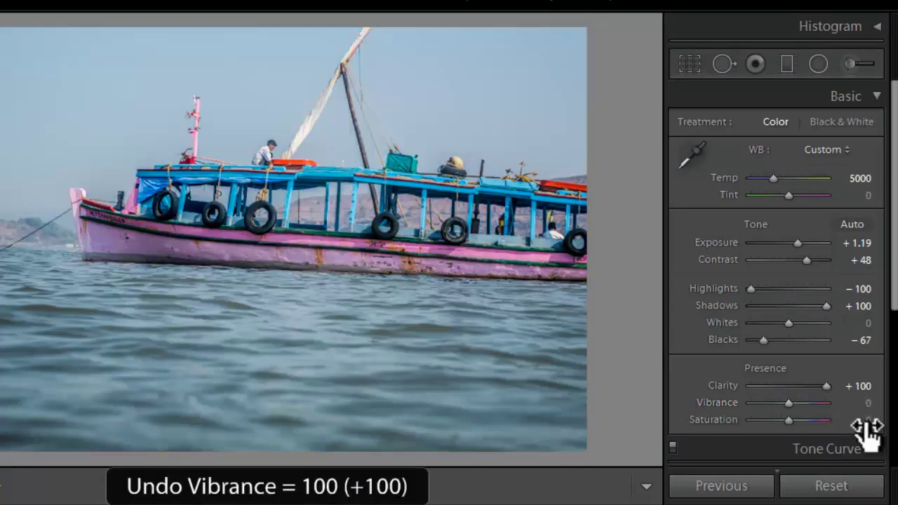
{"action": "mouse_move", "coordinate": [786, 419]}
{"action": "left_mouse_down"}
{"action": "mouse_move", "coordinate": [852, 419]}
{"action": "mouse_move", "coordinate": [863, 411]}
{"action": "mouse_move", "coordinate": [791, 445]}
{"action": "mouse_move", "coordinate": [857, 435]}
{"action": "left_mouse_up"}
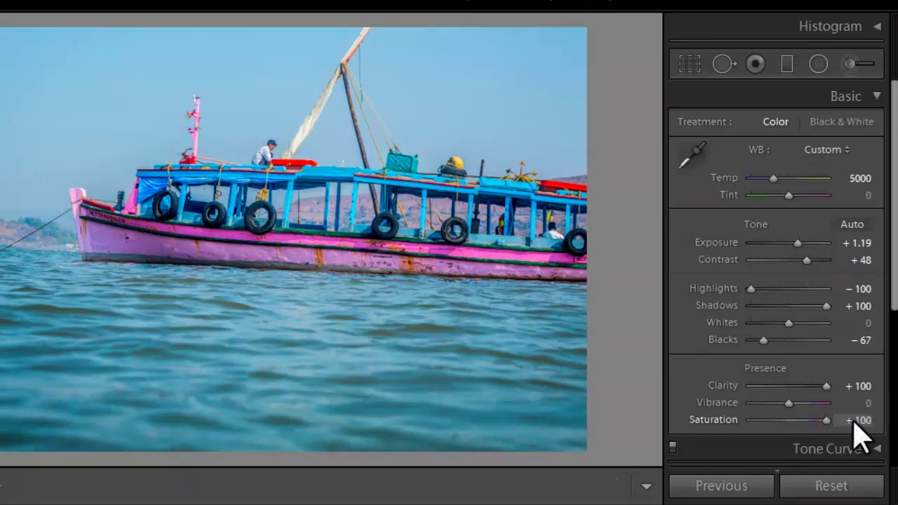
{"action": "key", "text": "ctrl+z"}
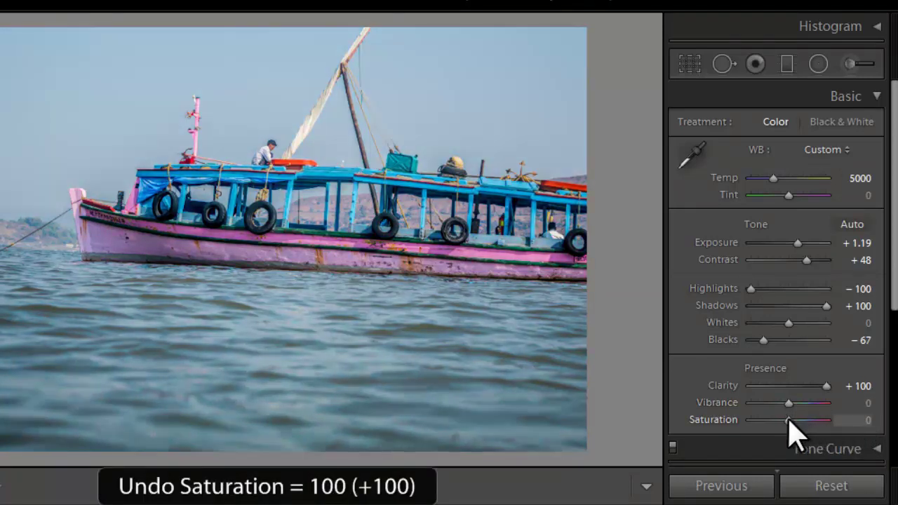
{"action": "left_click_drag", "start_coordinate": [789, 420], "coordinate": [741, 421]}
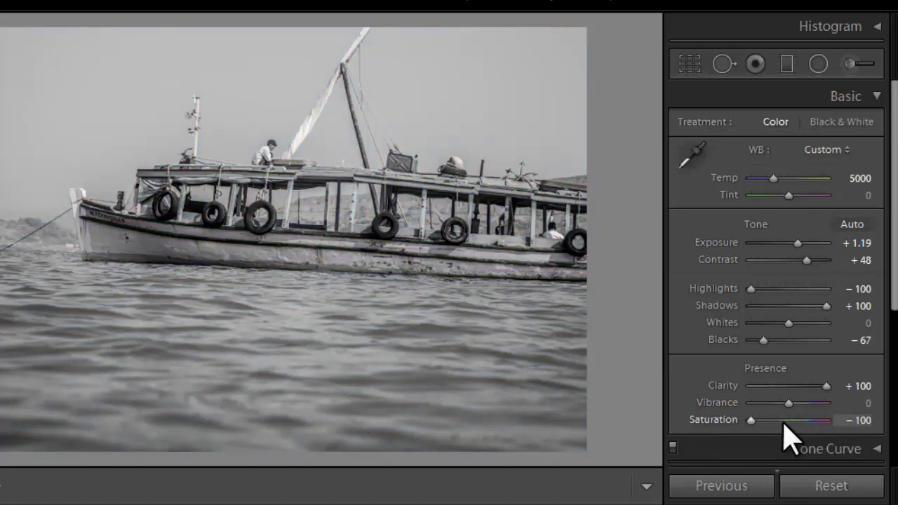
{"action": "key", "text": "ctrl+z"}
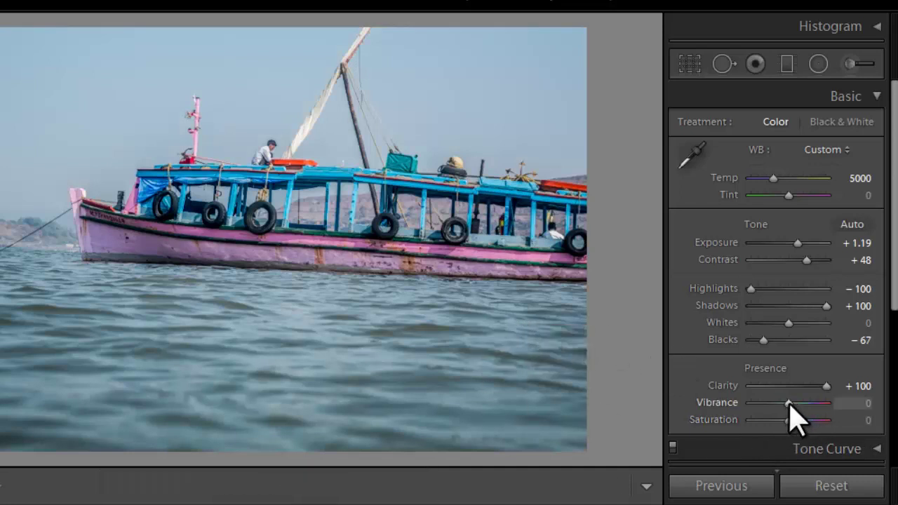
- Mute Vibrance to -100, then bring it back to +43 and set Saturation to +14
{"action": "left_click_drag", "start_coordinate": [788, 404], "coordinate": [712, 411]}
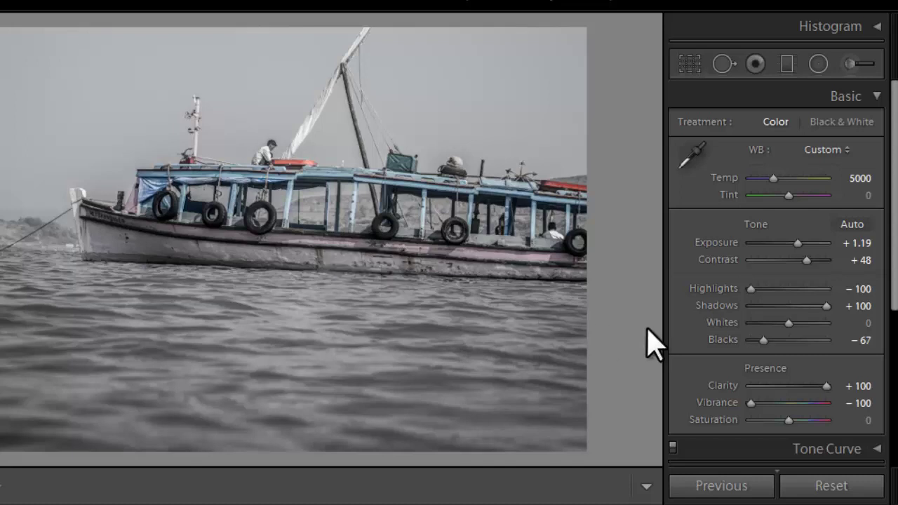
{"action": "mouse_move", "coordinate": [749, 401]}
{"action": "left_mouse_down"}
{"action": "mouse_move", "coordinate": [800, 401]}
{"action": "mouse_move", "coordinate": [771, 415]}
{"action": "mouse_move", "coordinate": [805, 422]}
{"action": "left_mouse_up"}
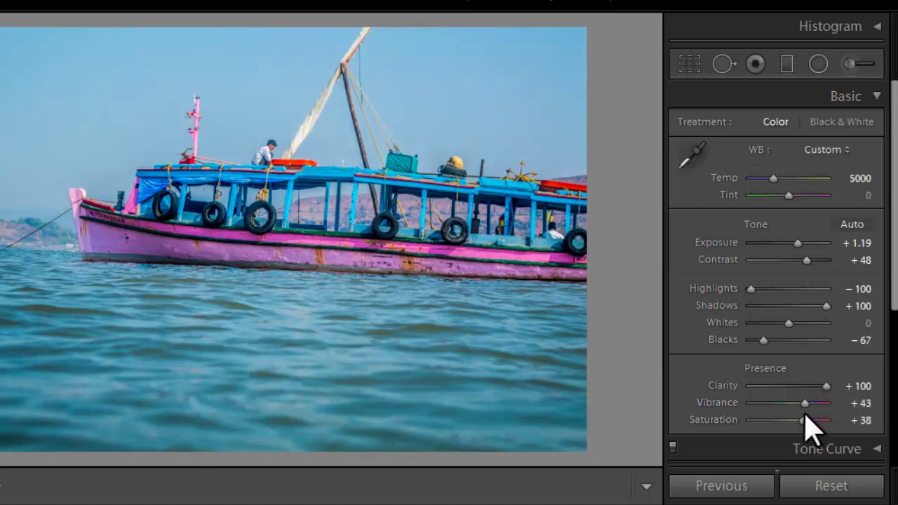
{"action": "left_click_drag", "start_coordinate": [800, 421], "coordinate": [794, 421]}
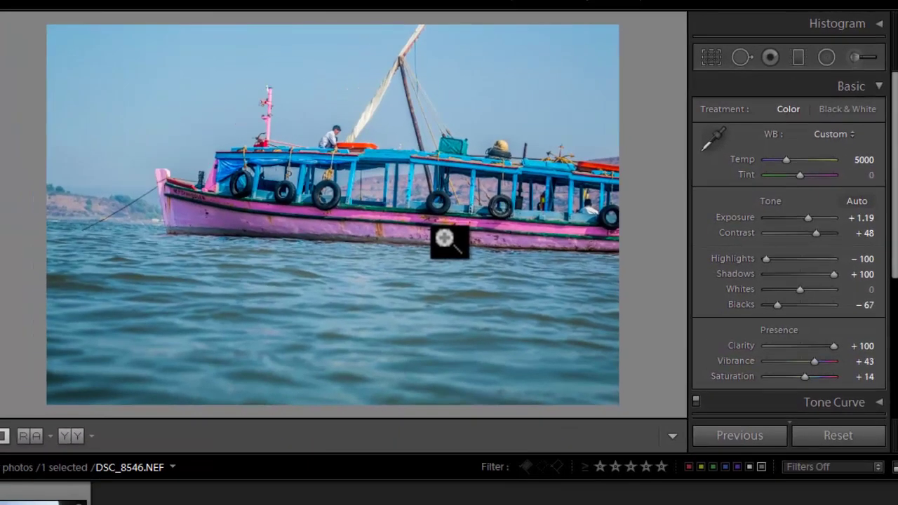
{"action": "key", "text": "backslash"}
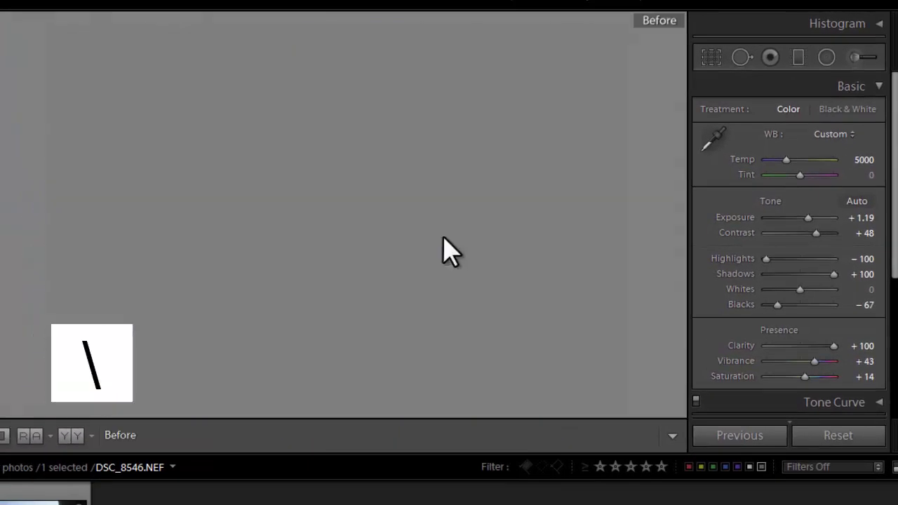
{"action": "key", "text": "backslash"}
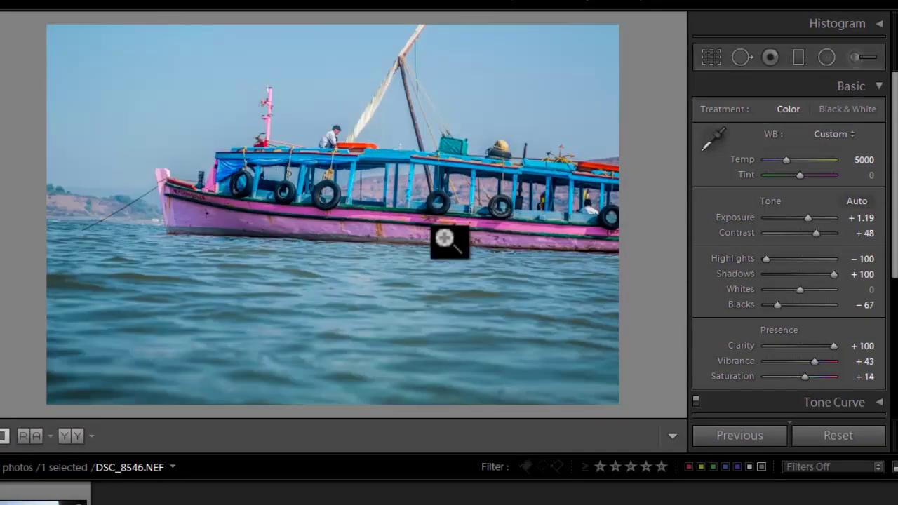
{"action": "key", "text": "backslash"}
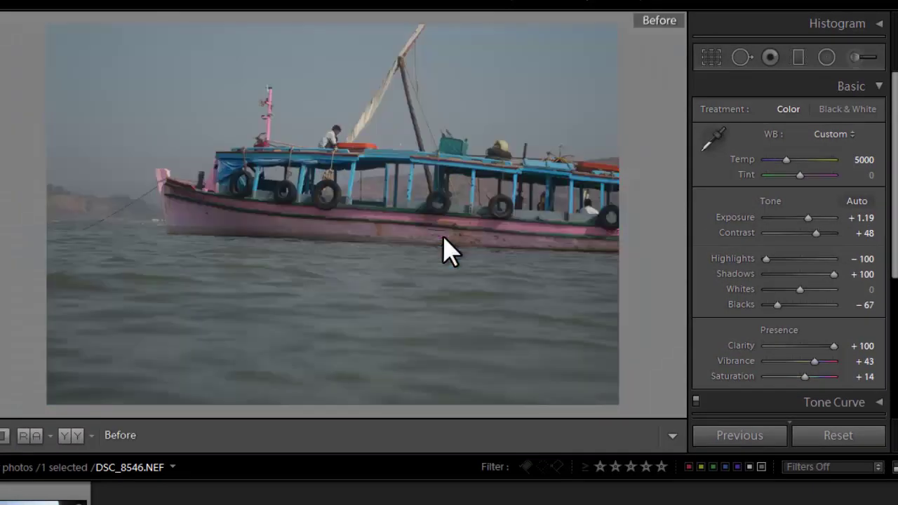
{"action": "key", "text": "backslash"}
{"action": "key", "text": "backslash"}
{"action": "key", "text": "backslash"}
{"action": "key", "text": "backslash"}
{"action": "key", "text": "backslash"}
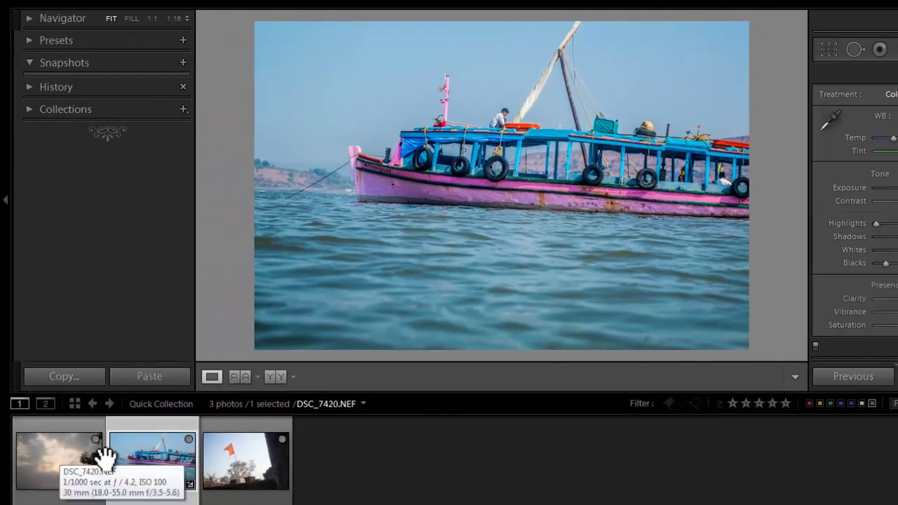
- Open the flag photo DSC_8115.NEF and pick up the white-balance eyedropper
{"action": "left_click", "coordinate": [231, 455]}
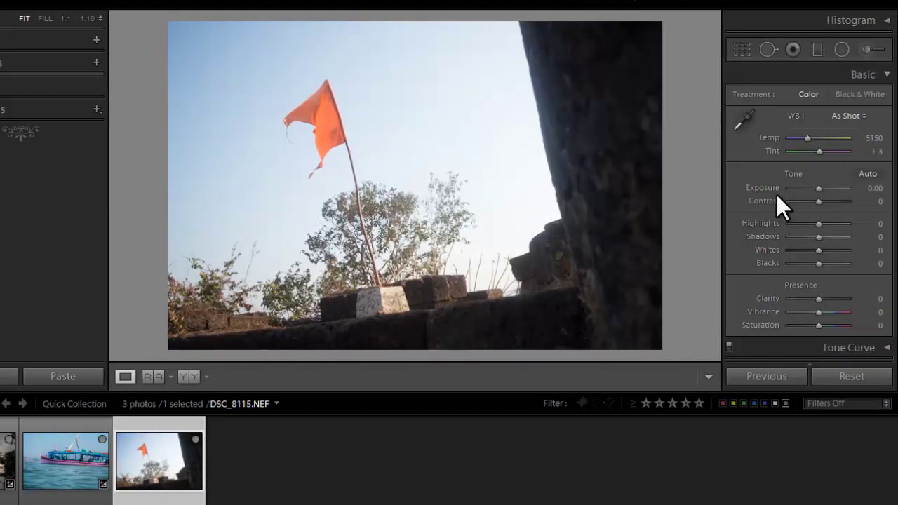
{"action": "left_click", "coordinate": [743, 121]}
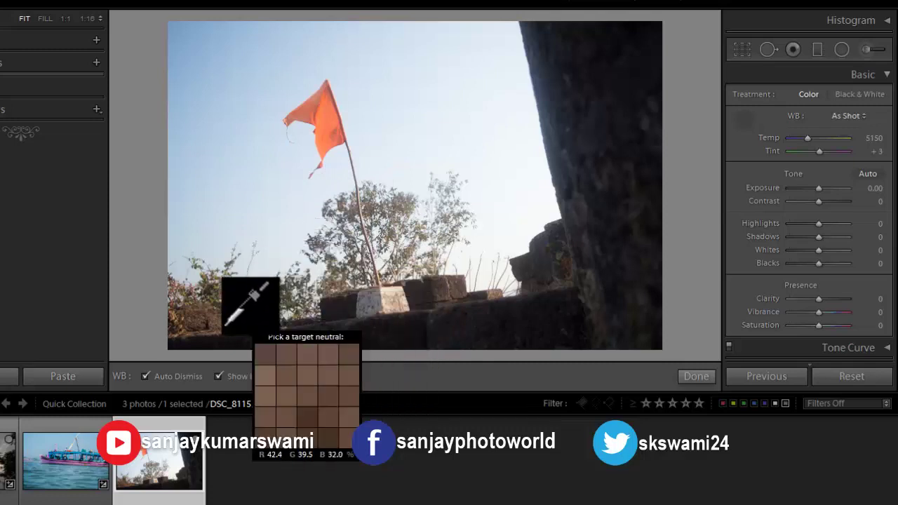
- Sample a neutral area for Temp 5100, Tint -3, then set Exposure +0.36, Contrast +14, Highlights -100
{"action": "left_click", "coordinate": [366, 302]}
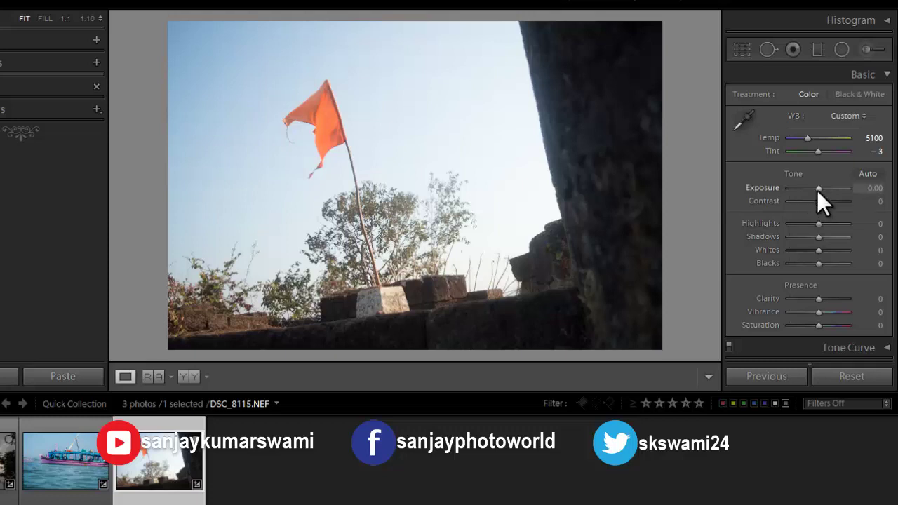
{"action": "mouse_move", "coordinate": [818, 188]}
{"action": "left_mouse_down"}
{"action": "mouse_move", "coordinate": [821, 201]}
{"action": "mouse_move", "coordinate": [771, 222]}
{"action": "mouse_move", "coordinate": [728, 222]}
{"action": "left_mouse_up"}
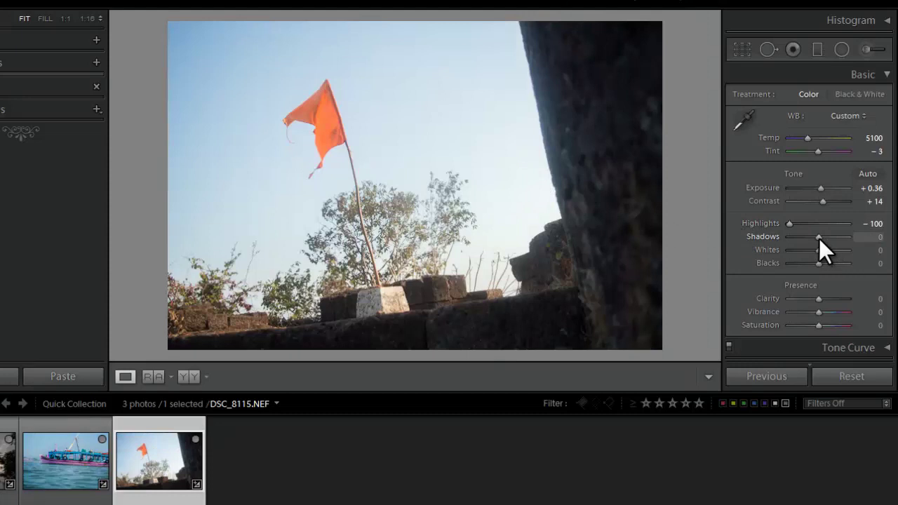
- Lift the flag photo's Shadows to +100 and pull Whites to -69 and Blacks to -60
{"action": "left_click_drag", "start_coordinate": [819, 238], "coordinate": [878, 237]}
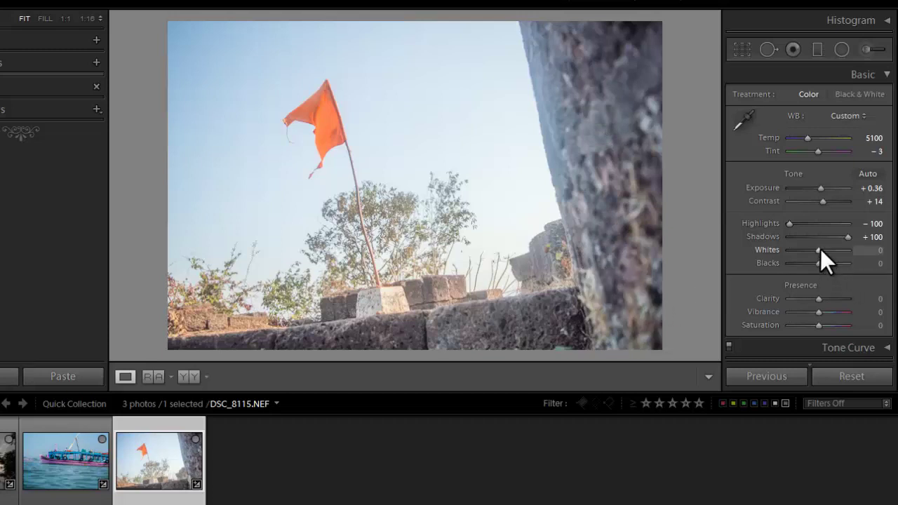
{"action": "mouse_move", "coordinate": [818, 250]}
{"action": "left_mouse_down"}
{"action": "mouse_move", "coordinate": [784, 253]}
{"action": "mouse_move", "coordinate": [797, 249]}
{"action": "mouse_move", "coordinate": [805, 266]}
{"action": "mouse_move", "coordinate": [842, 266]}
{"action": "mouse_move", "coordinate": [803, 266]}
{"action": "mouse_move", "coordinate": [853, 269]}
{"action": "mouse_move", "coordinate": [803, 270]}
{"action": "left_mouse_up"}
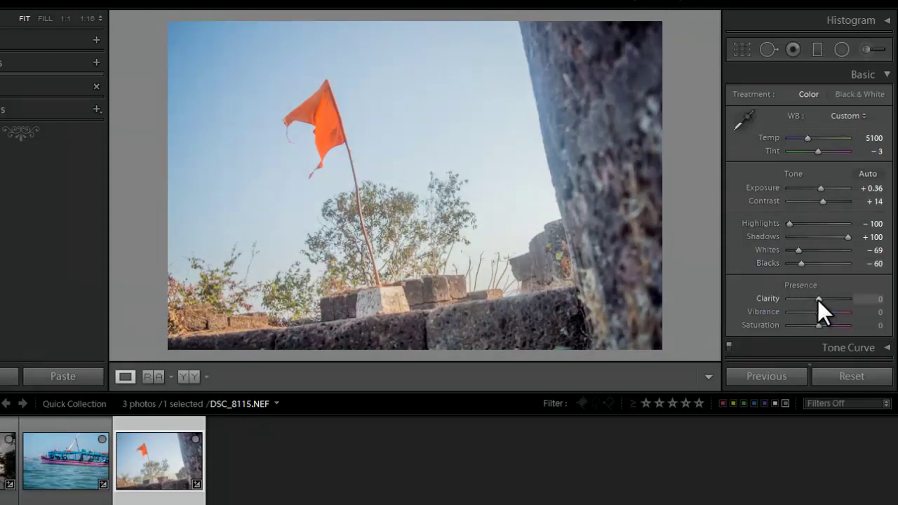
- Set the flag photo to Clarity +52, Contrast +2, Vibrance +57 and Saturation +2
{"action": "left_click_drag", "start_coordinate": [818, 299], "coordinate": [844, 296]}
{"action": "key", "text": "Up"}
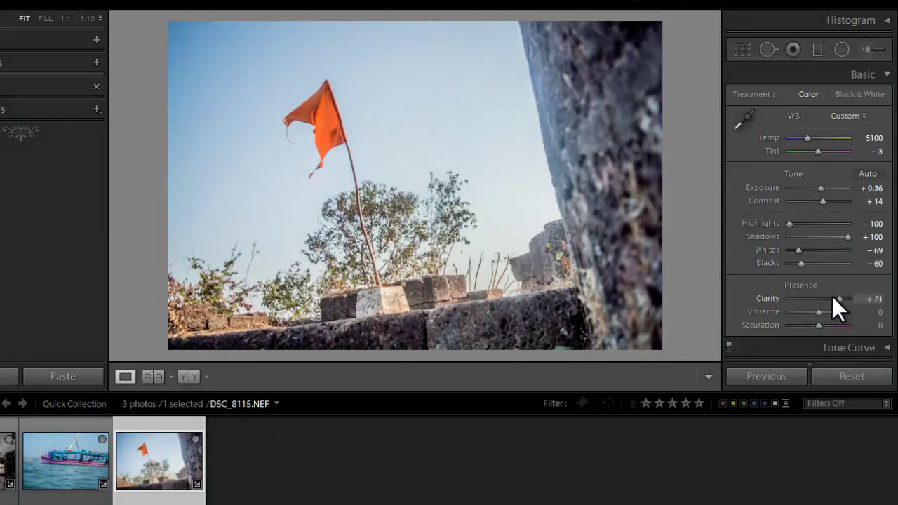
{"action": "key", "text": "Up"}
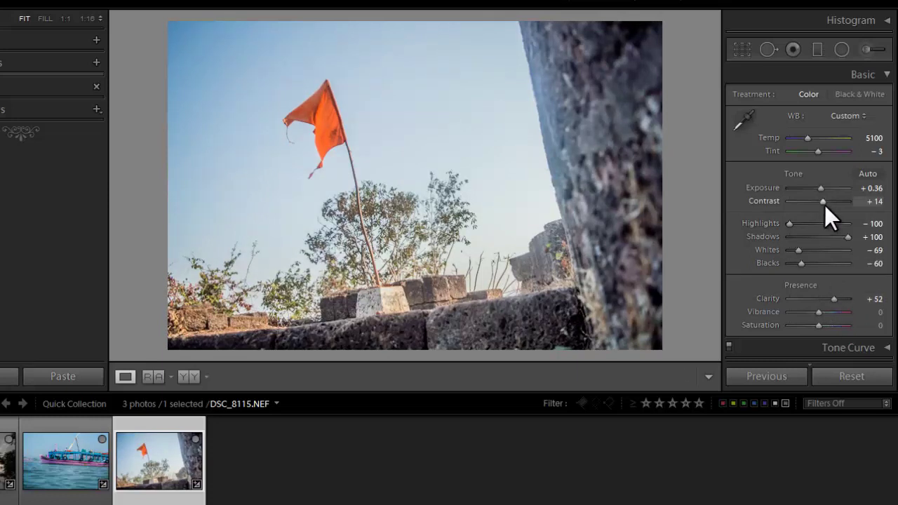
{"action": "mouse_move", "coordinate": [824, 203]}
{"action": "left_mouse_down"}
{"action": "mouse_move", "coordinate": [831, 200]}
{"action": "mouse_move", "coordinate": [821, 203]}
{"action": "left_mouse_up"}
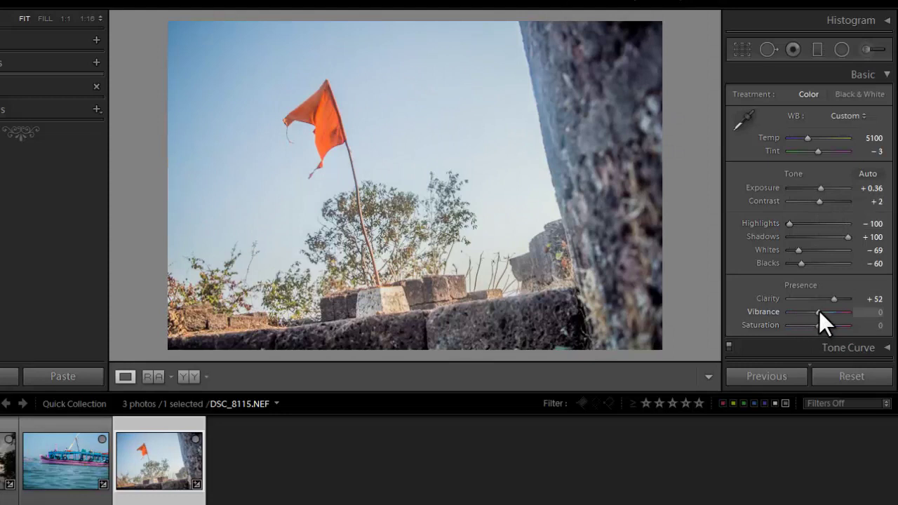
{"action": "mouse_move", "coordinate": [818, 311]}
{"action": "left_mouse_down"}
{"action": "mouse_move", "coordinate": [838, 313]}
{"action": "mouse_move", "coordinate": [766, 327]}
{"action": "mouse_move", "coordinate": [806, 326]}
{"action": "left_mouse_up"}
{"action": "key", "text": "ctrl+z"}
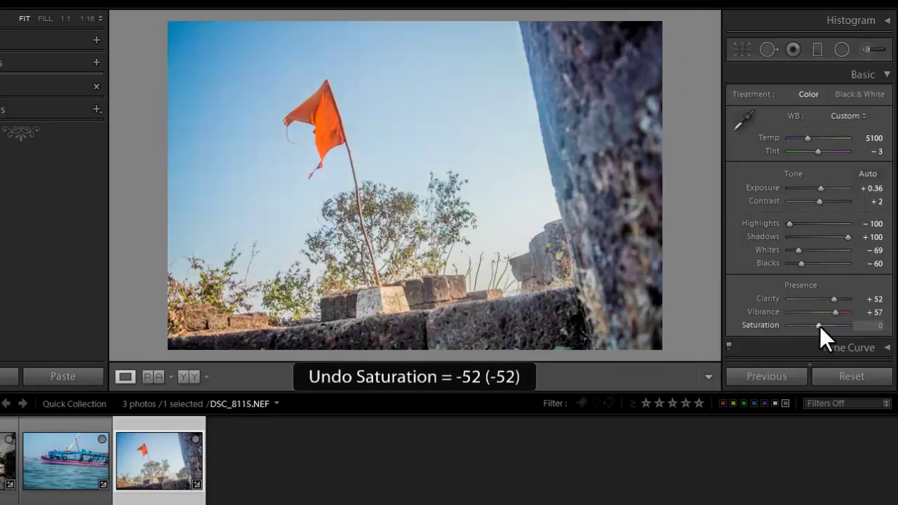
{"action": "left_click", "coordinate": [819, 326]}
- Toggle the Before view to compare the edited flag photo with its original
{"action": "key", "text": "backslash"}
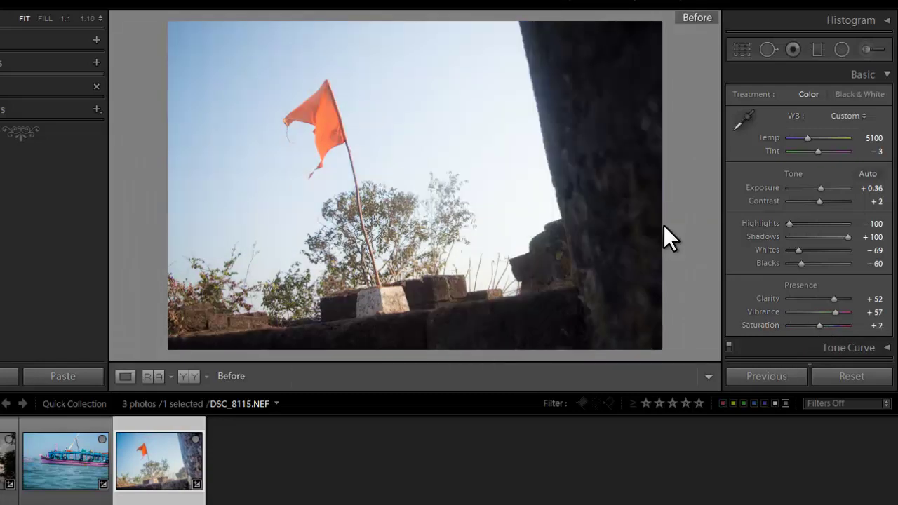
{"action": "key", "text": "backslash"}
{"action": "key", "text": "backslash"}
{"action": "key", "text": "backslash"}
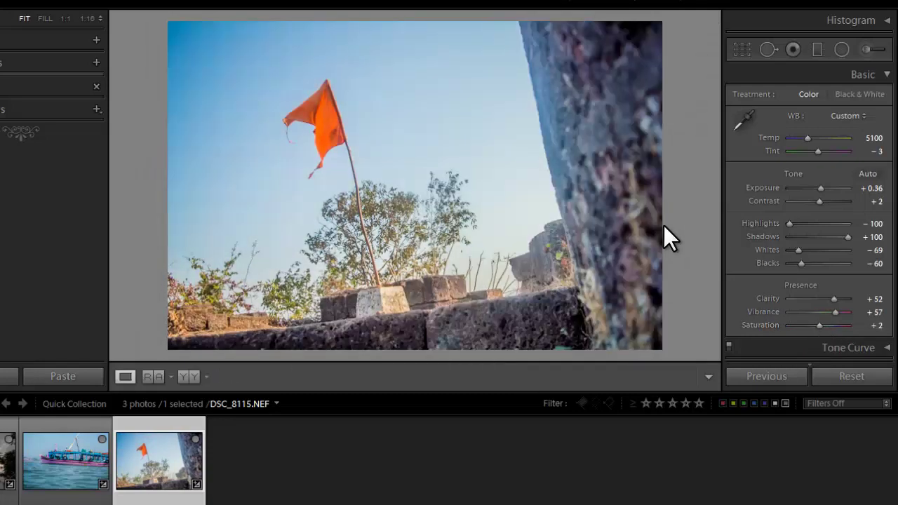
{"action": "key", "text": "backslash"}
{"action": "key", "text": "backslash"}
{"action": "key", "text": "backslash"}
{"action": "key", "text": "backslash"}
{"action": "key", "text": "backslash"}
{"action": "key", "text": "backslash"}
{"action": "key", "text": "backslash"}
{"action": "key", "text": "backslash"}
{"action": "key", "text": "backslash"}
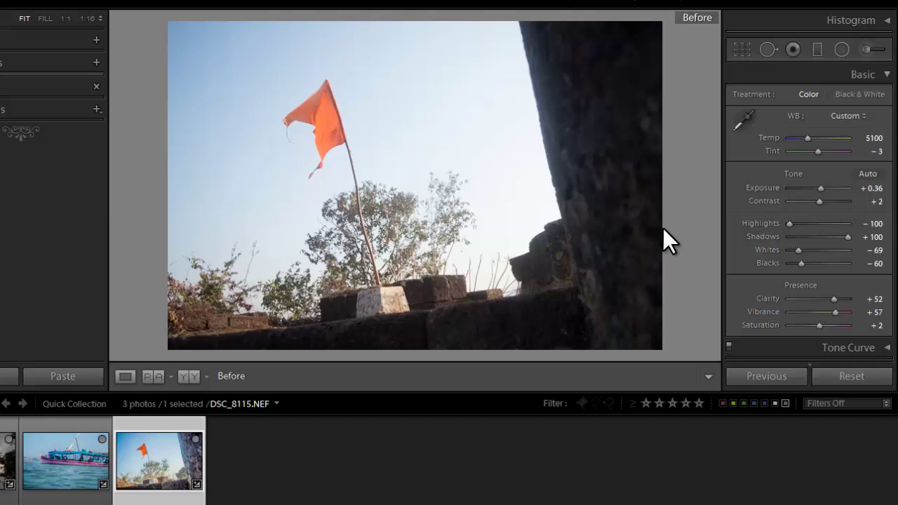
{"action": "key", "text": "backslash"}
{"action": "key", "text": "backslash"}
{"action": "key", "text": "backslash"}
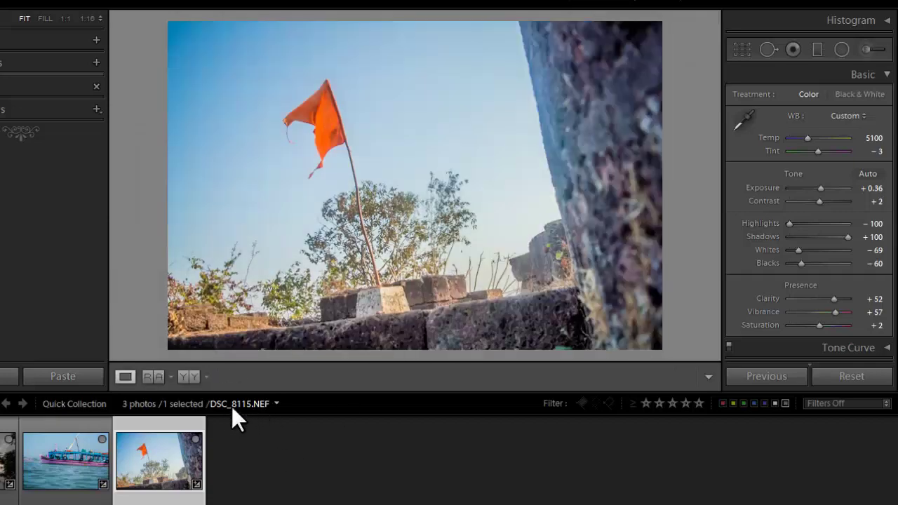
{"action": "key", "text": "backslash"}
{"action": "key", "text": "backslash"}
{"action": "key", "text": "backslash"}
{"action": "key", "text": "backslash"}
- Reopen the boat photo and, via the histogram, set Exposure +1.41, Highlights -80, Shadows +86, Blacks -67
{"action": "left_click", "coordinate": [62, 466]}
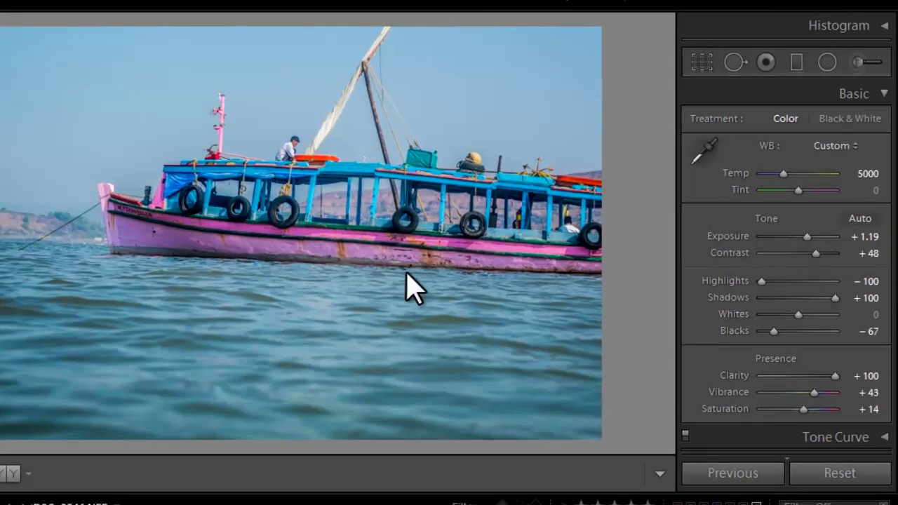
{"action": "left_click", "coordinate": [885, 26]}
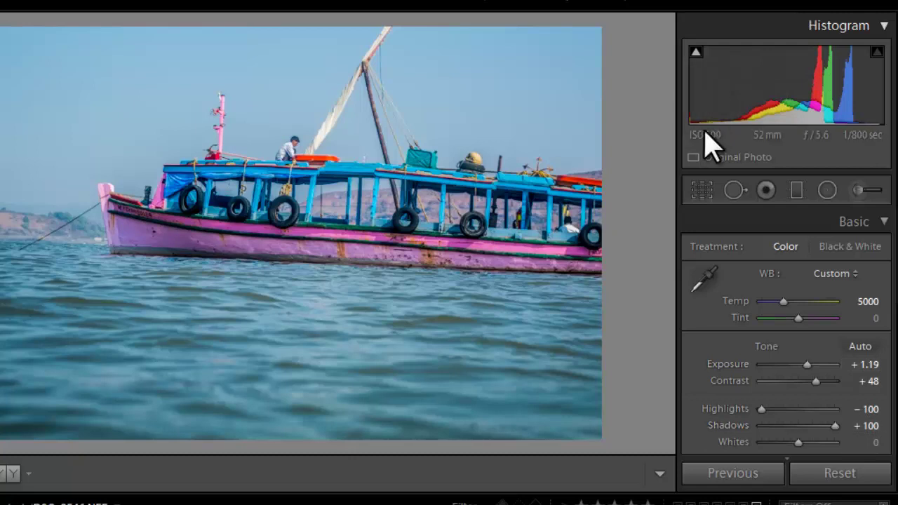
{"action": "mouse_move", "coordinate": [697, 99]}
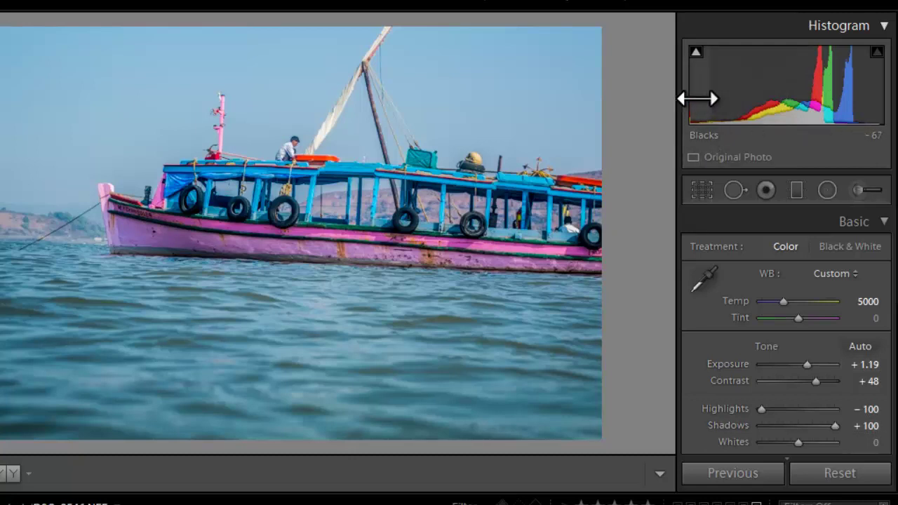
{"action": "left_click_drag", "start_coordinate": [696, 99], "coordinate": [696, 104]}
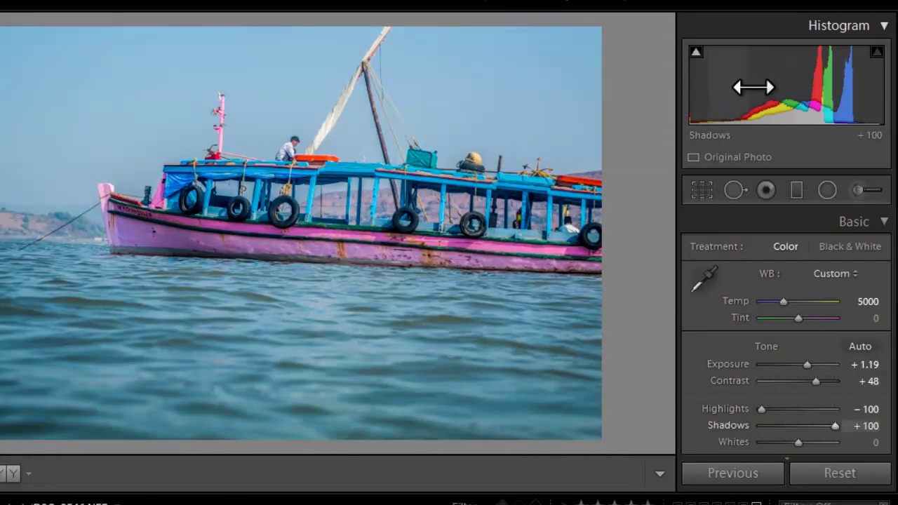
{"action": "mouse_move", "coordinate": [777, 78]}
{"action": "left_mouse_down"}
{"action": "mouse_move", "coordinate": [727, 80]}
{"action": "mouse_move", "coordinate": [804, 91]}
{"action": "mouse_move", "coordinate": [817, 87]}
{"action": "mouse_move", "coordinate": [811, 66]}
{"action": "left_mouse_up"}
{"action": "double_click", "coordinate": [813, 77]}
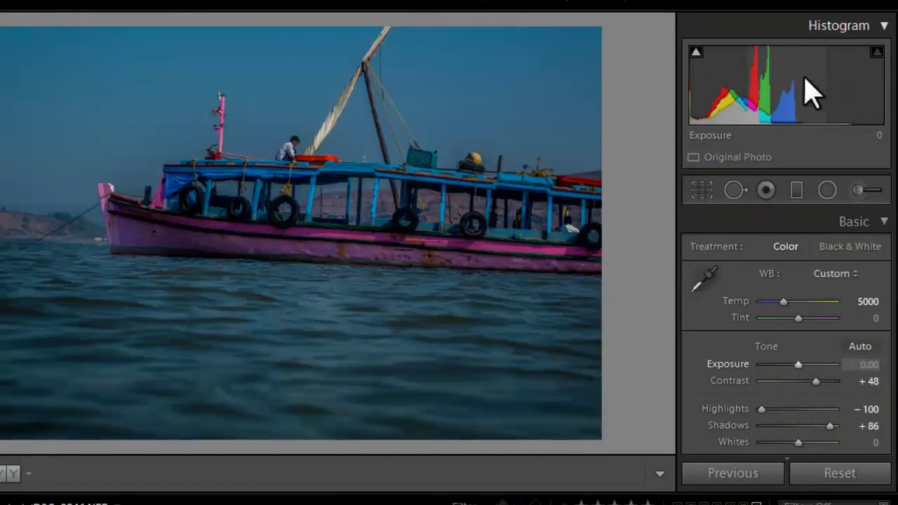
{"action": "mouse_move", "coordinate": [708, 101]}
{"action": "left_mouse_down"}
{"action": "mouse_move", "coordinate": [791, 90]}
{"action": "mouse_move", "coordinate": [769, 113]}
{"action": "left_mouse_up"}
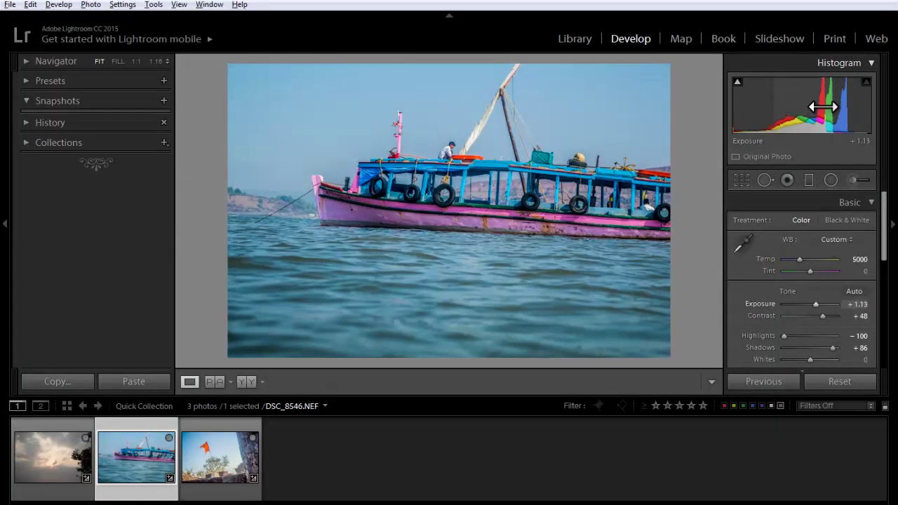
{"action": "mouse_move", "coordinate": [823, 107]}
{"action": "left_mouse_down"}
{"action": "mouse_move", "coordinate": [864, 104]}
{"action": "mouse_move", "coordinate": [842, 90]}
{"action": "left_mouse_up"}
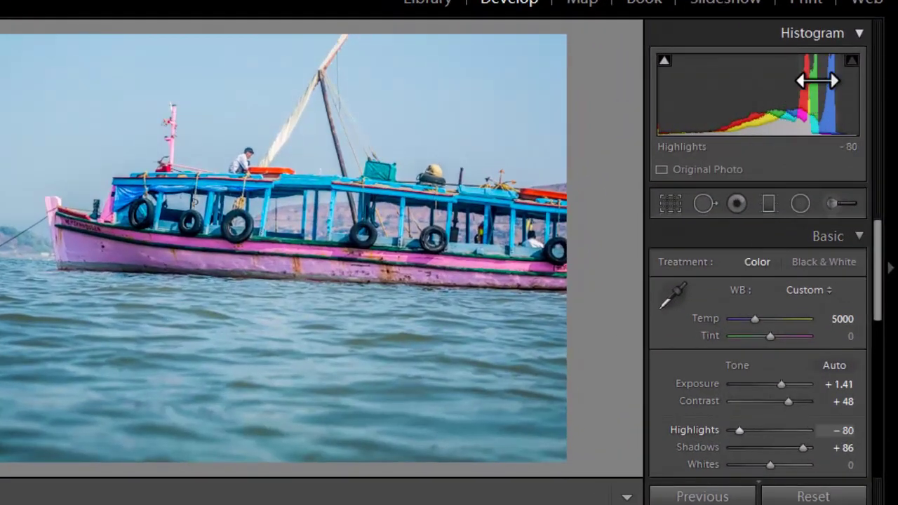
{"action": "left_click", "coordinate": [859, 34]}
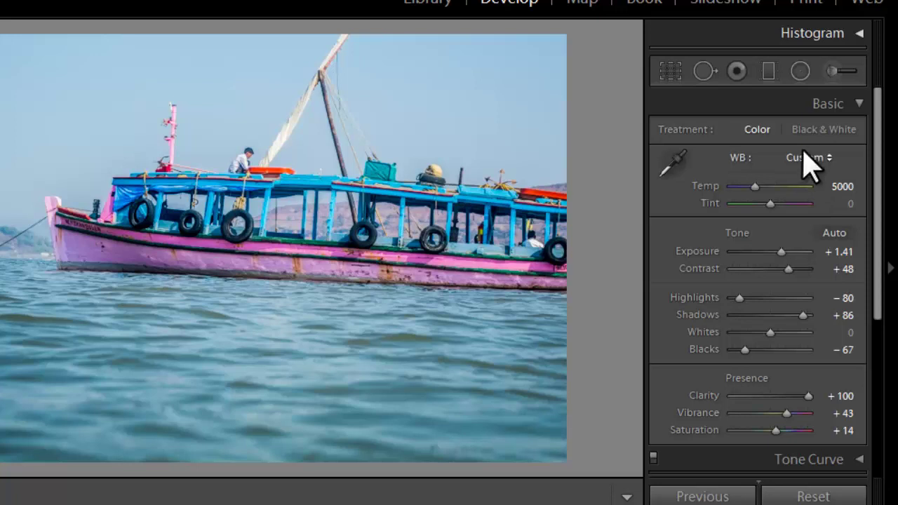
- Compare the boat photo in Black & White and Color treatment, leaving it in colour
{"action": "left_click", "coordinate": [817, 130]}
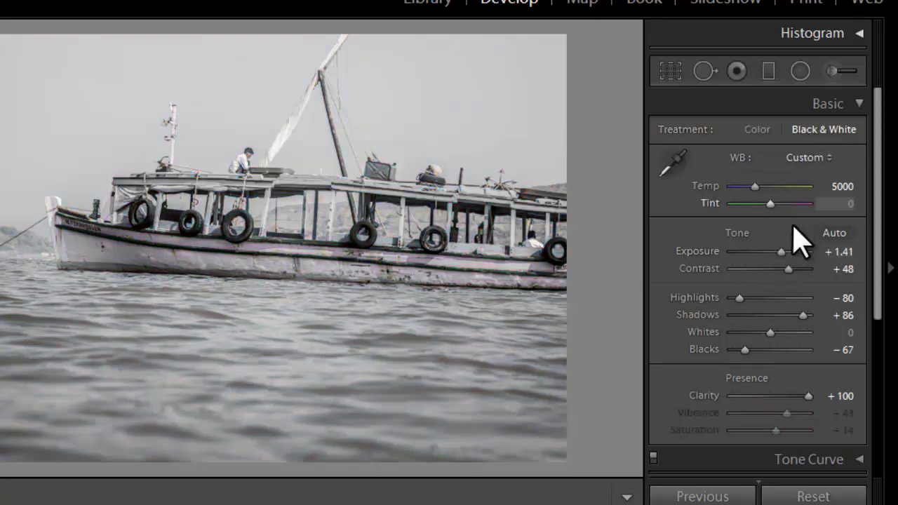
{"action": "scroll", "coordinate": [792, 386], "scroll_direction": "down", "scroll_amount": 1}
{"action": "scroll", "coordinate": [788, 387], "scroll_direction": "up", "scroll_amount": 1}
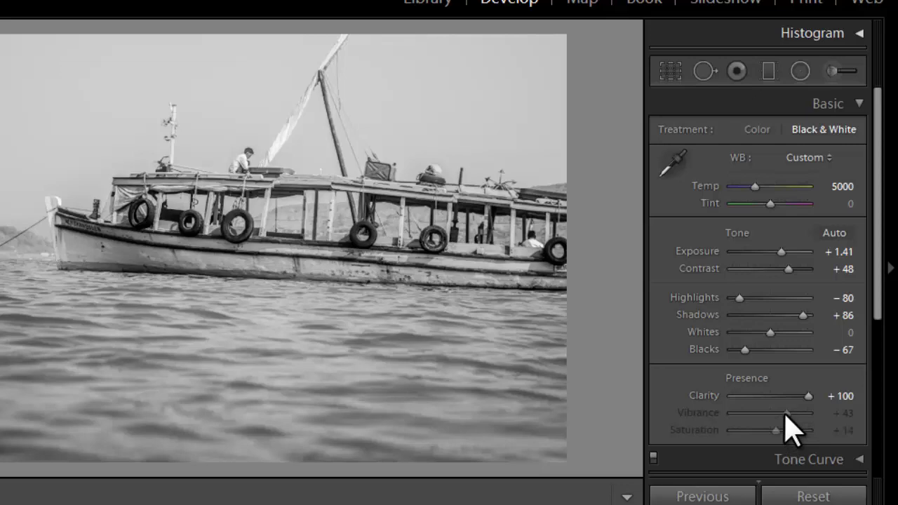
{"action": "left_click_drag", "start_coordinate": [784, 414], "coordinate": [778, 419]}
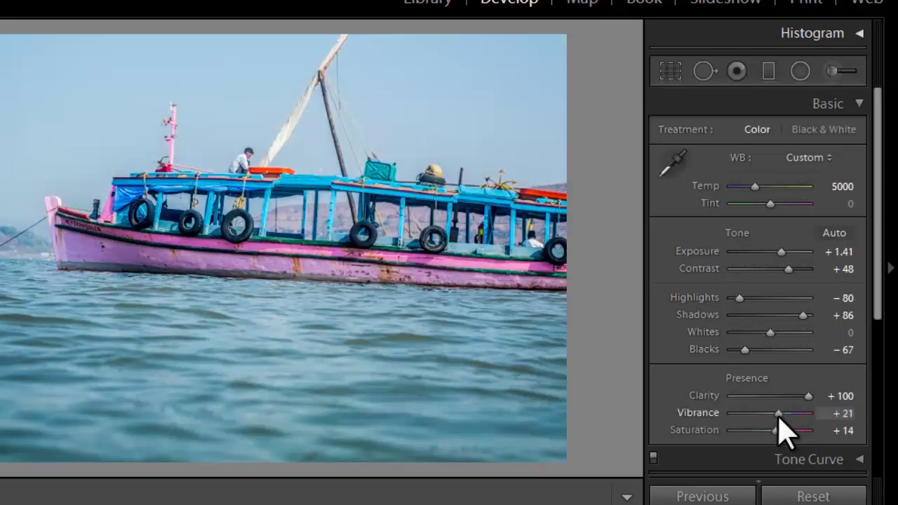
{"action": "left_click", "coordinate": [816, 132]}
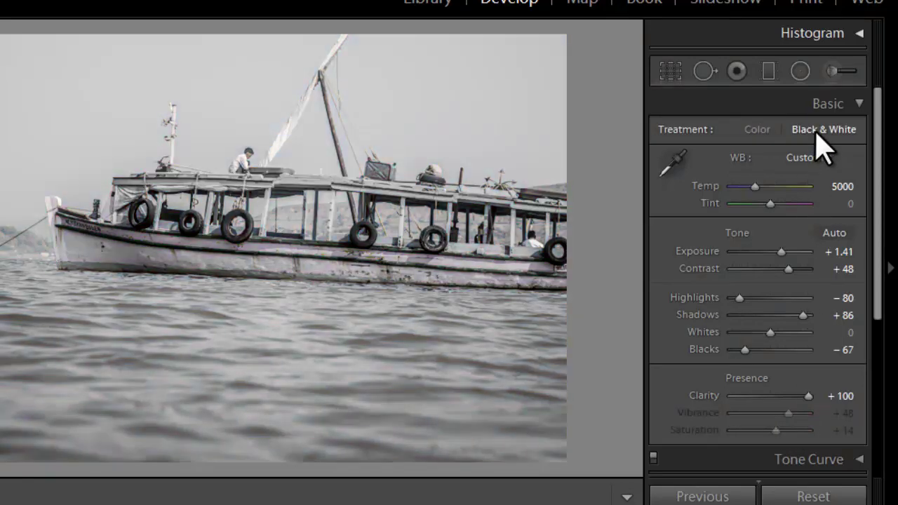
{"action": "left_click", "coordinate": [791, 428]}
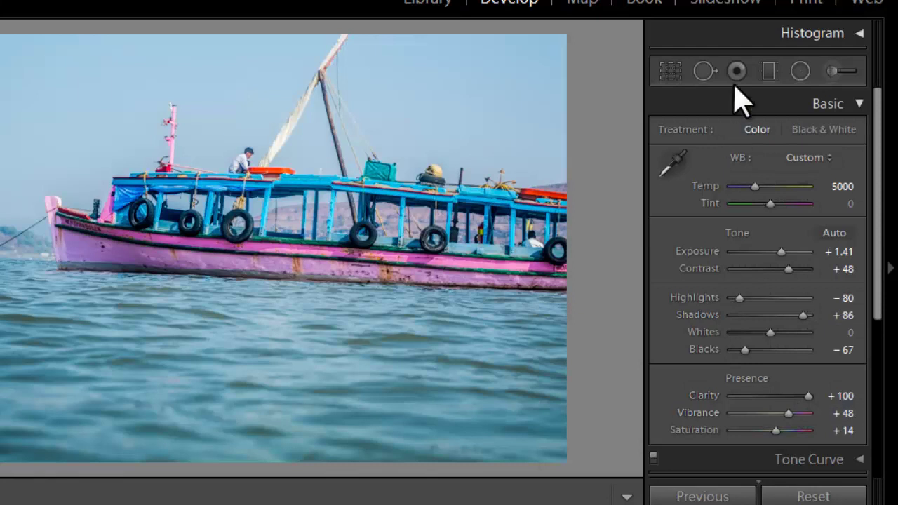
{"action": "left_click", "coordinate": [822, 132]}
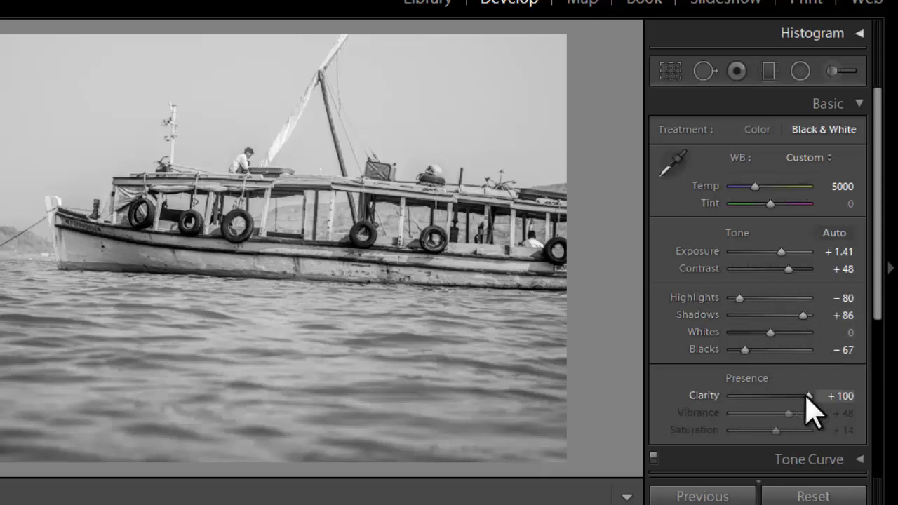
- Fine-tune Clarity and push the boat photo's Highlights to -100 and Shadows to +100
{"action": "left_click_drag", "start_coordinate": [772, 397], "coordinate": [814, 397]}
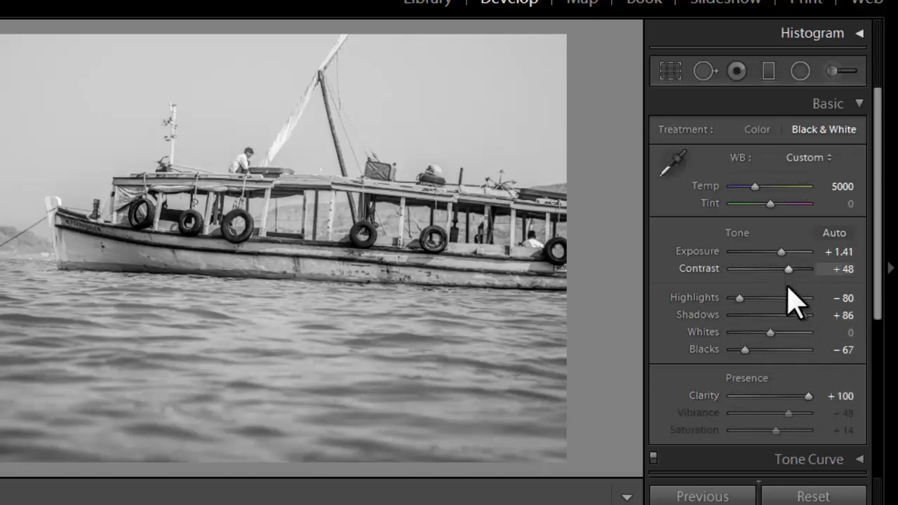
{"action": "left_click_drag", "start_coordinate": [739, 300], "coordinate": [701, 309]}
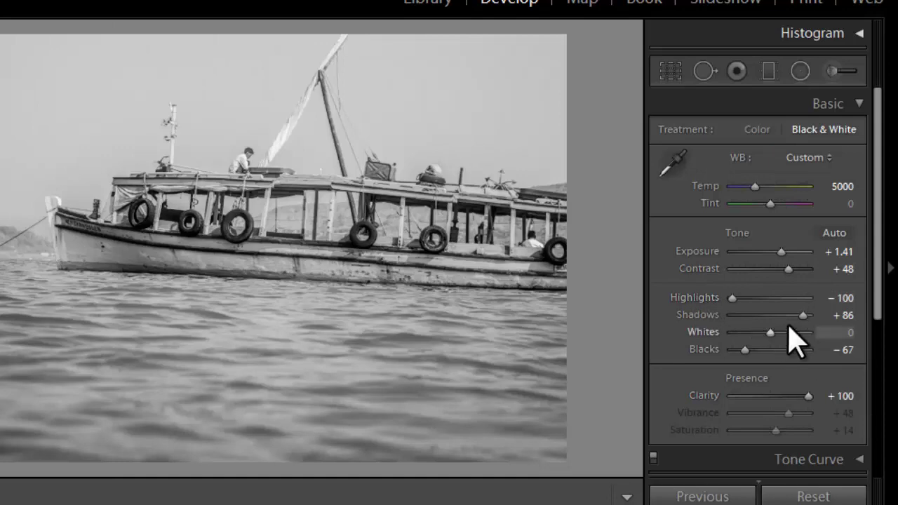
{"action": "left_click_drag", "start_coordinate": [802, 317], "coordinate": [813, 319]}
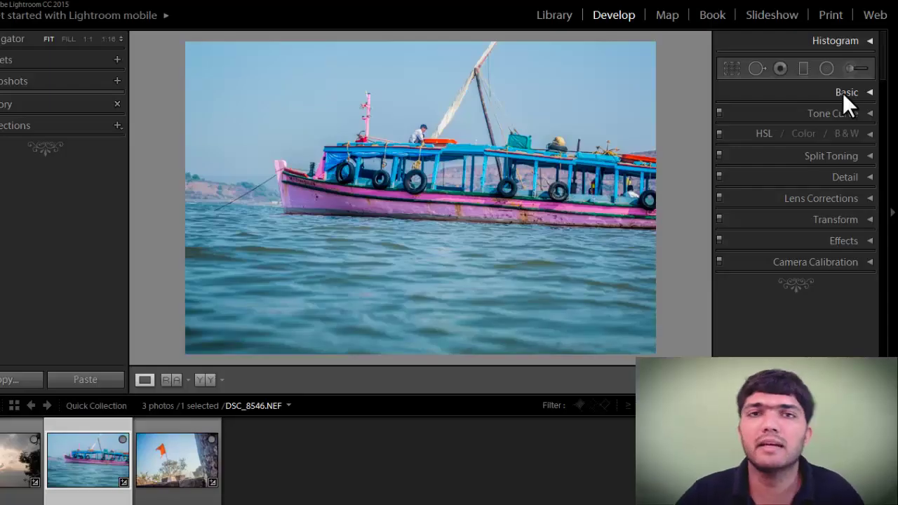
{"action": "left_click", "coordinate": [843, 93]}
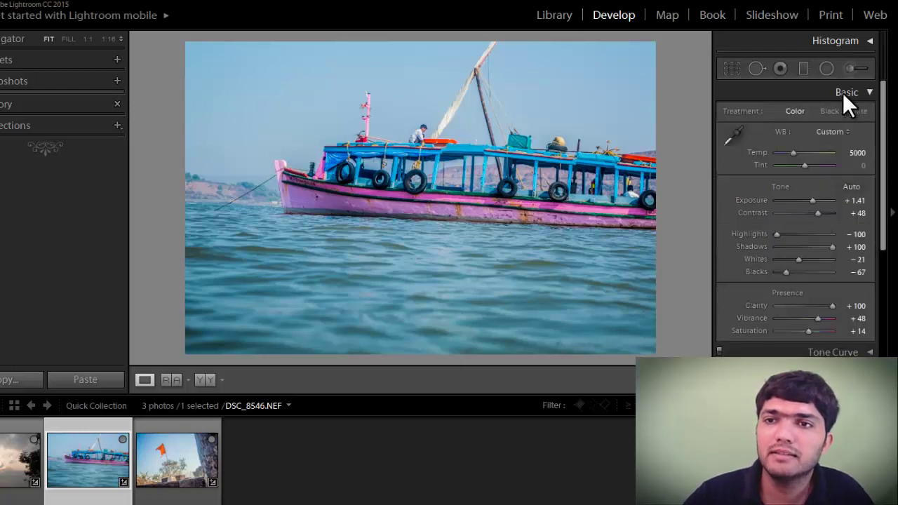
{"action": "left_click", "coordinate": [842, 93]}
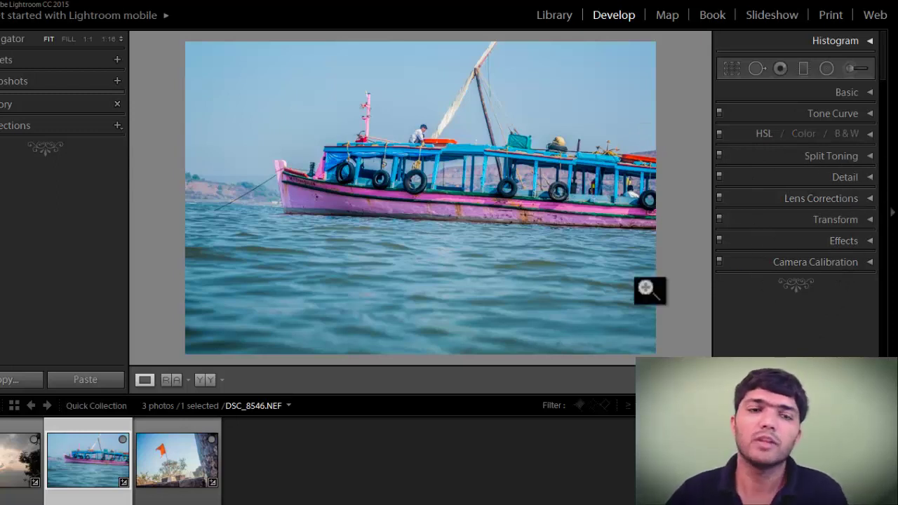
- Open the sky photo DSC_7420 and sample a neutral cloud for Temp 3950 white balance
{"action": "left_click", "coordinate": [21, 460]}
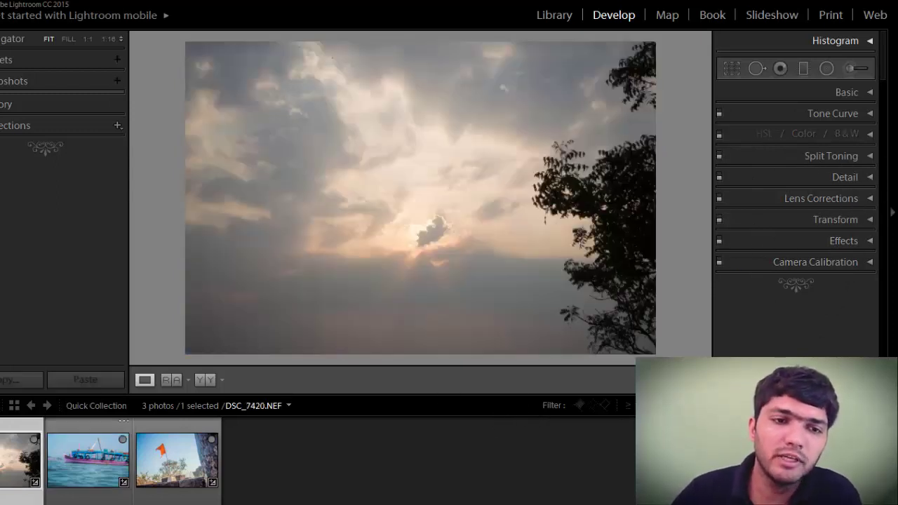
{"action": "left_click", "coordinate": [831, 92]}
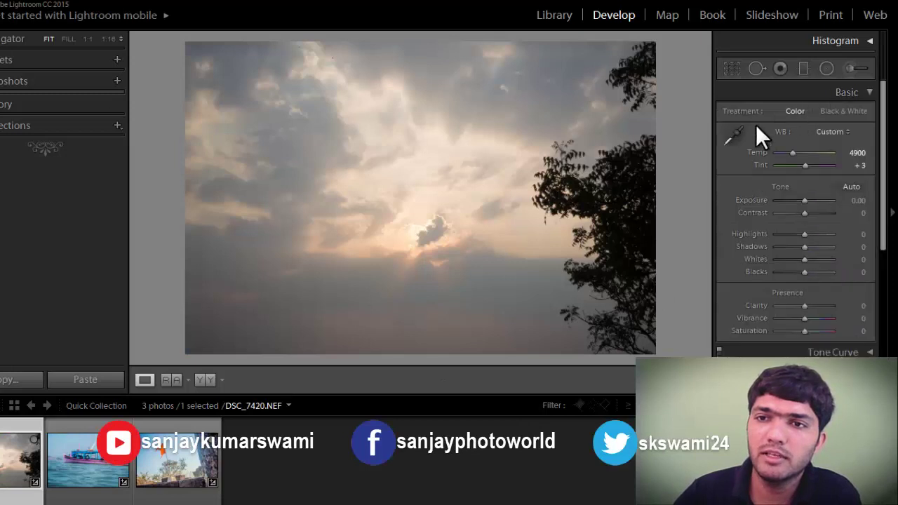
{"action": "left_click", "coordinate": [734, 135]}
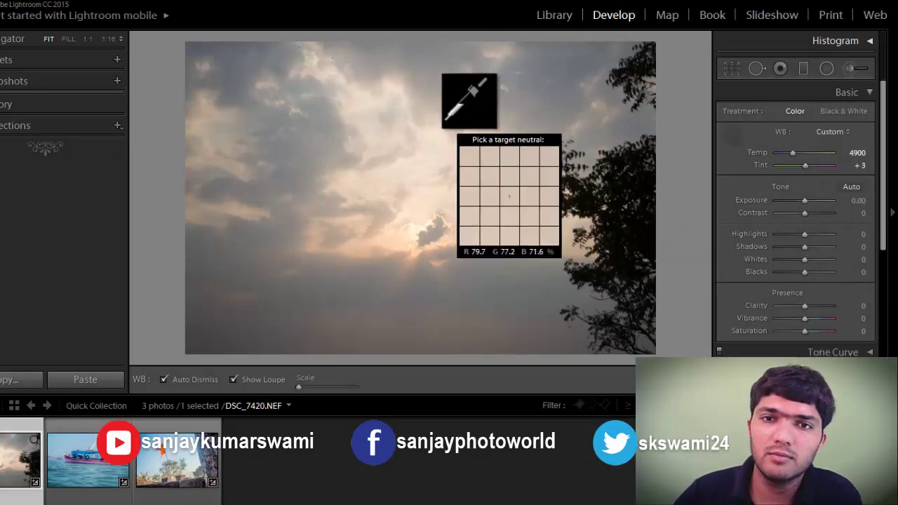
{"action": "left_click", "coordinate": [354, 139]}
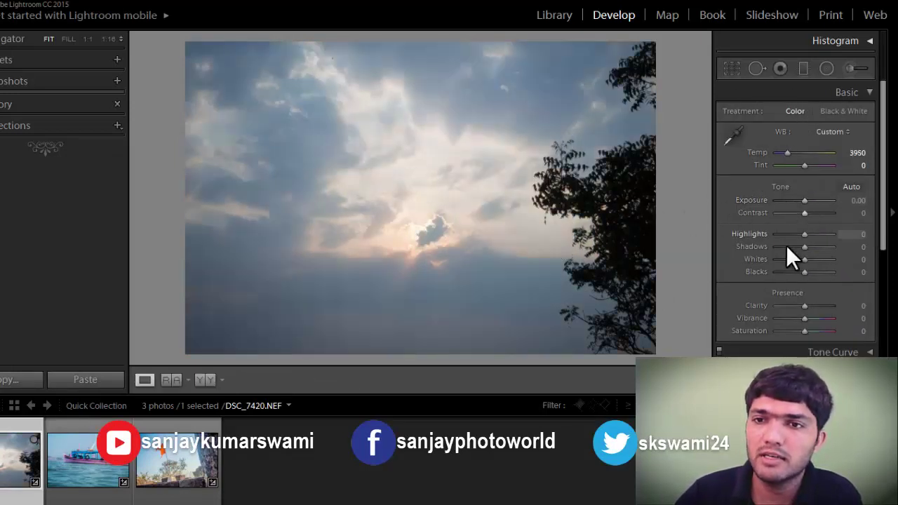
- Set the sky photo to Highlights -100, Shadows +100, Contrast +71, Vibrance +74, Whites -100
{"action": "mouse_move", "coordinate": [779, 233]}
{"action": "left_mouse_down"}
{"action": "mouse_move", "coordinate": [770, 233]}
{"action": "mouse_move", "coordinate": [796, 232]}
{"action": "mouse_move", "coordinate": [739, 240]}
{"action": "left_mouse_up"}
{"action": "left_click_drag", "start_coordinate": [804, 246], "coordinate": [834, 246]}
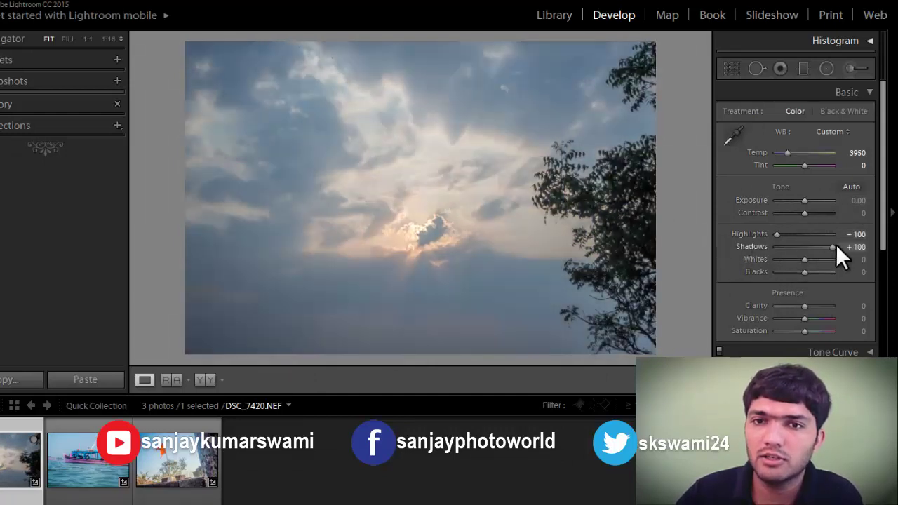
{"action": "left_click_drag", "start_coordinate": [806, 213], "coordinate": [821, 213]}
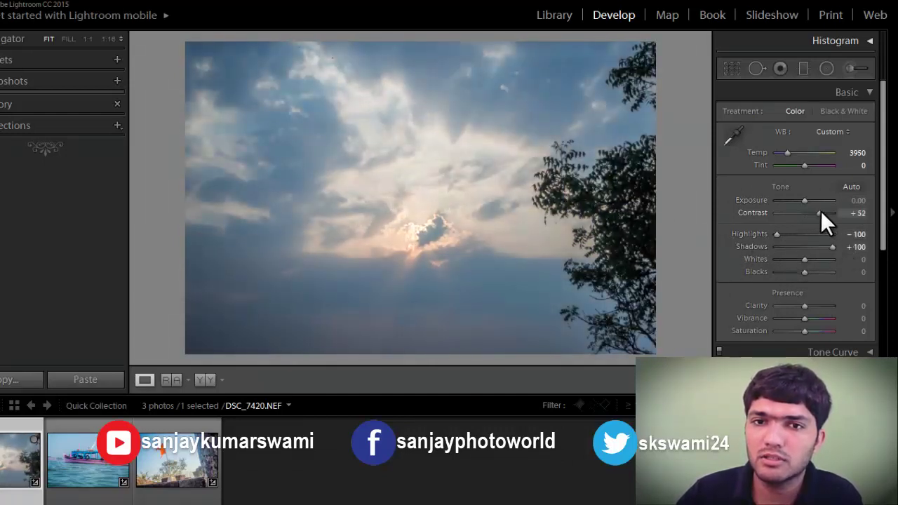
{"action": "left_click_drag", "start_coordinate": [804, 318], "coordinate": [827, 317]}
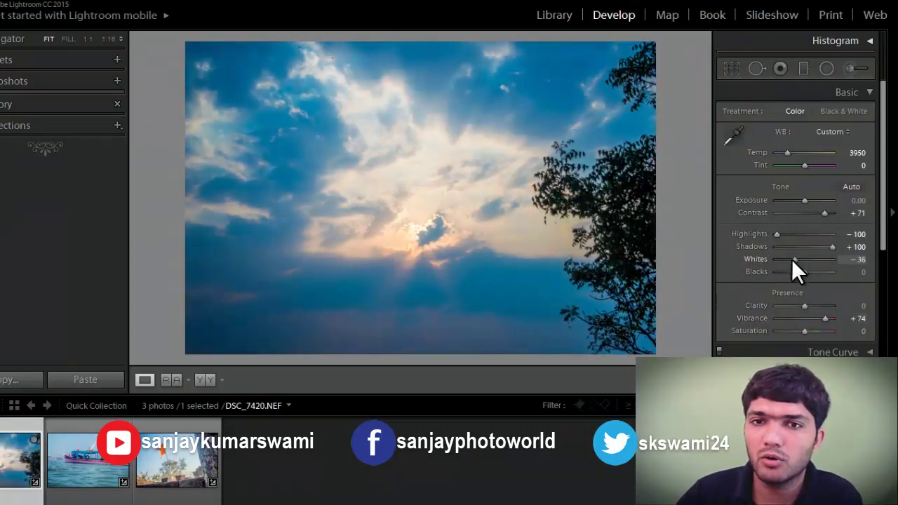
{"action": "mouse_move", "coordinate": [793, 257]}
{"action": "left_mouse_down"}
{"action": "mouse_move", "coordinate": [777, 260]}
{"action": "mouse_move", "coordinate": [794, 274]}
{"action": "left_mouse_up"}
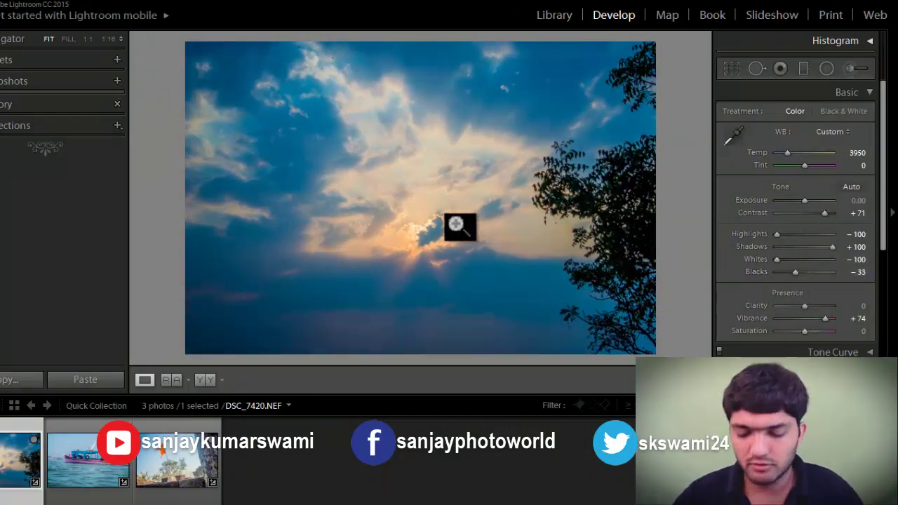
- Check the sky photo against its original, undo the Clarity change, then set Clarity +100
{"action": "key", "text": "backslash"}
{"action": "key", "text": "backslash"}
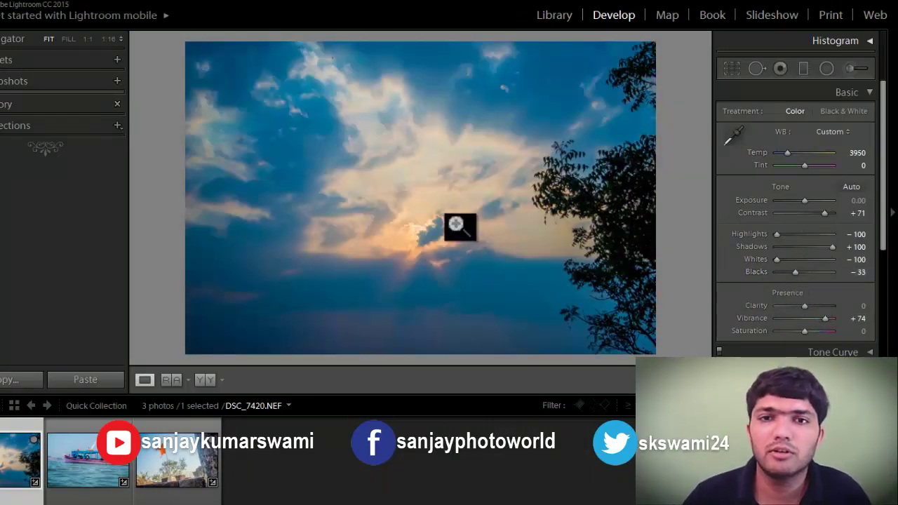
{"action": "key", "text": "ctrl+z"}
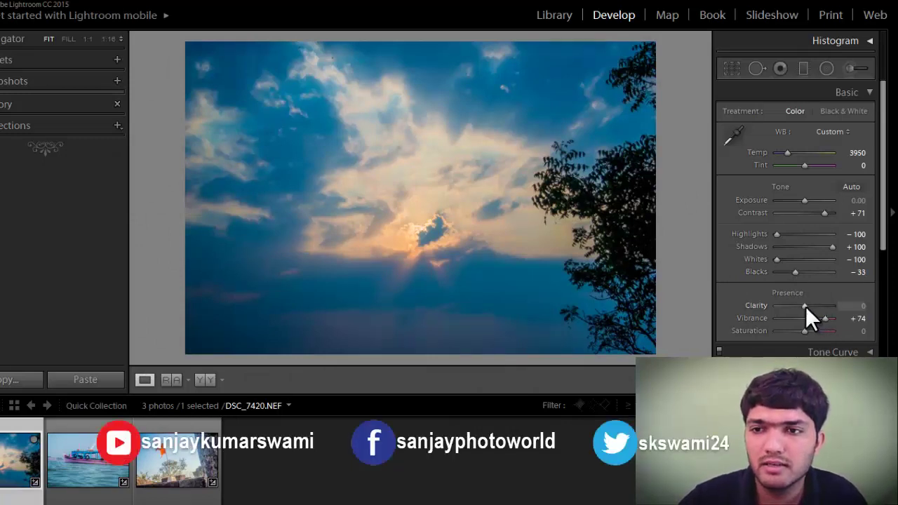
{"action": "left_click_drag", "start_coordinate": [805, 306], "coordinate": [849, 303]}
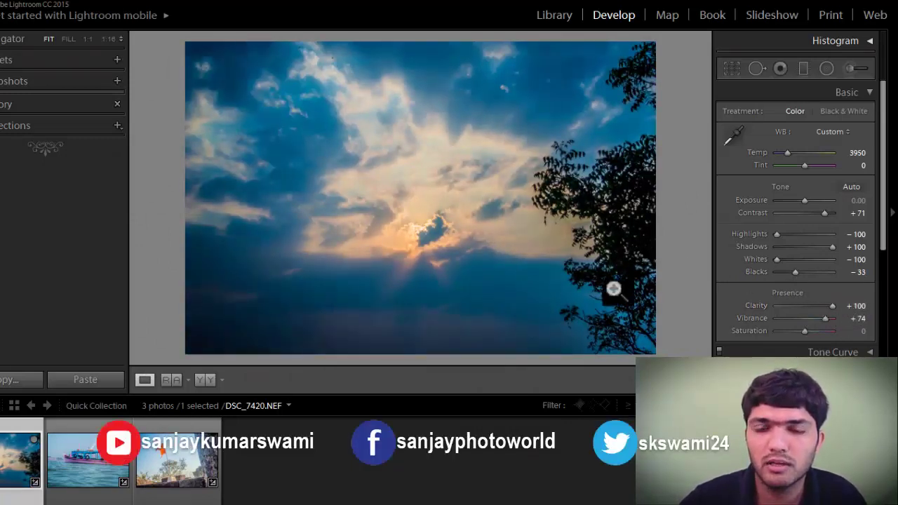